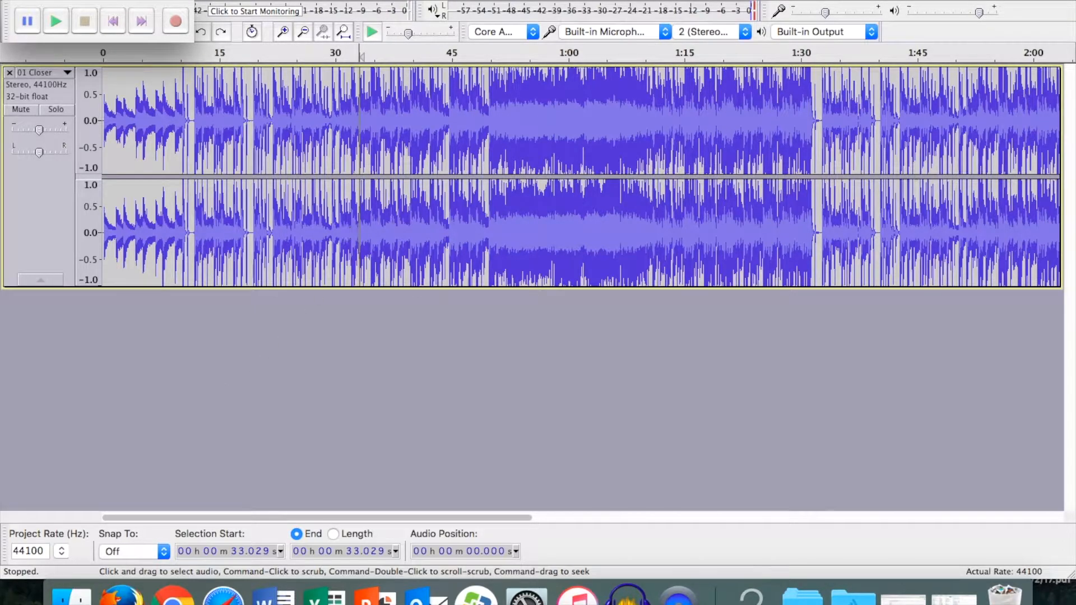
Step: Play the song from about 2.1 s and pause it at about 10.5 s to locate the end of the intro
{"action": "left_click", "coordinate": [168, 0]}
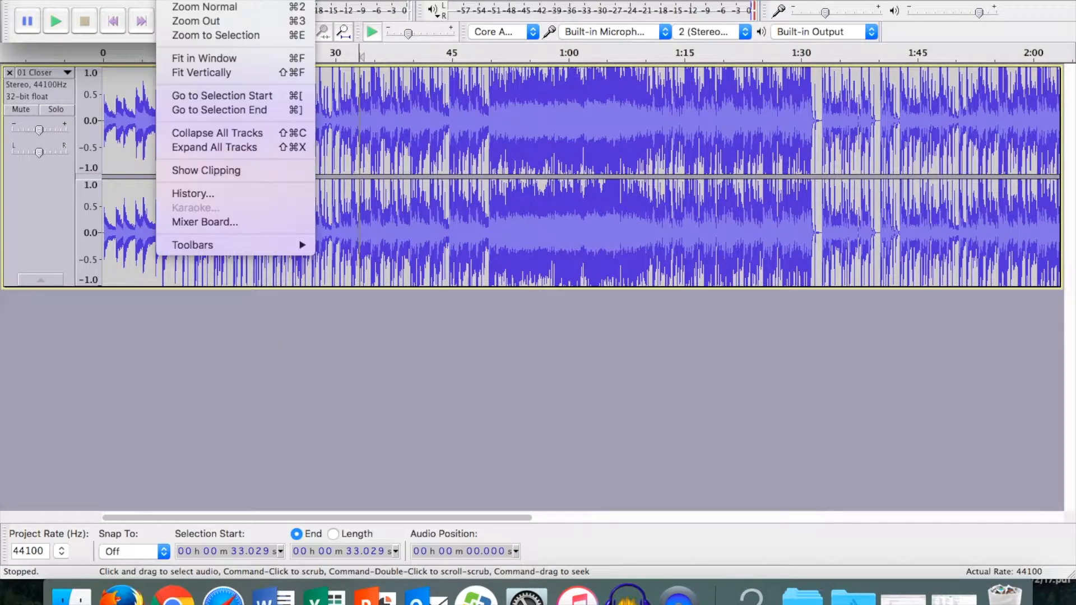
{"action": "left_click", "coordinate": [203, 4]}
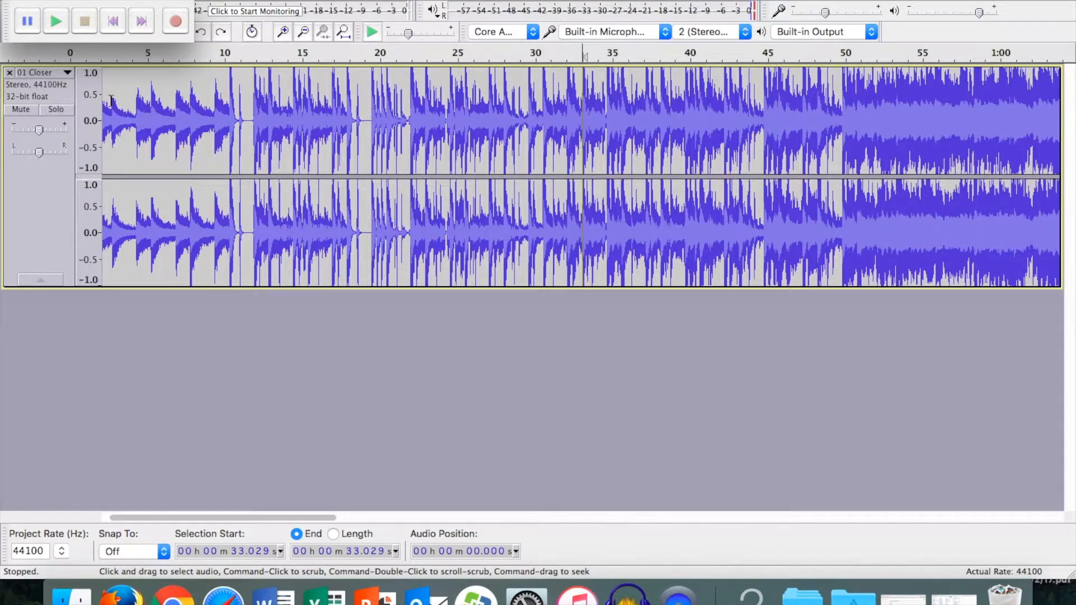
{"action": "left_click", "coordinate": [103, 78]}
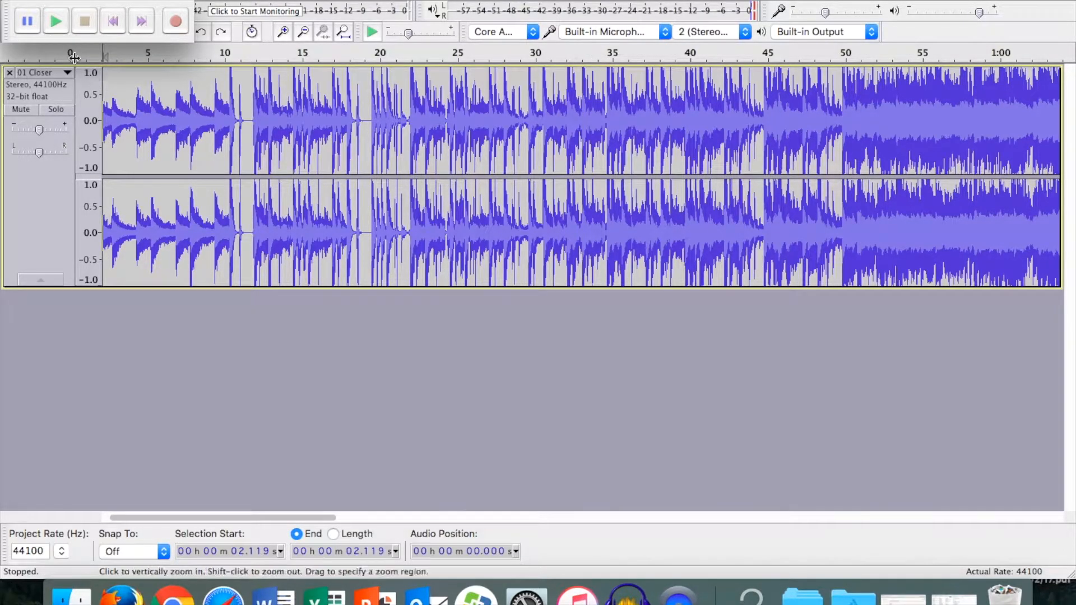
{"action": "left_click", "coordinate": [49, 25]}
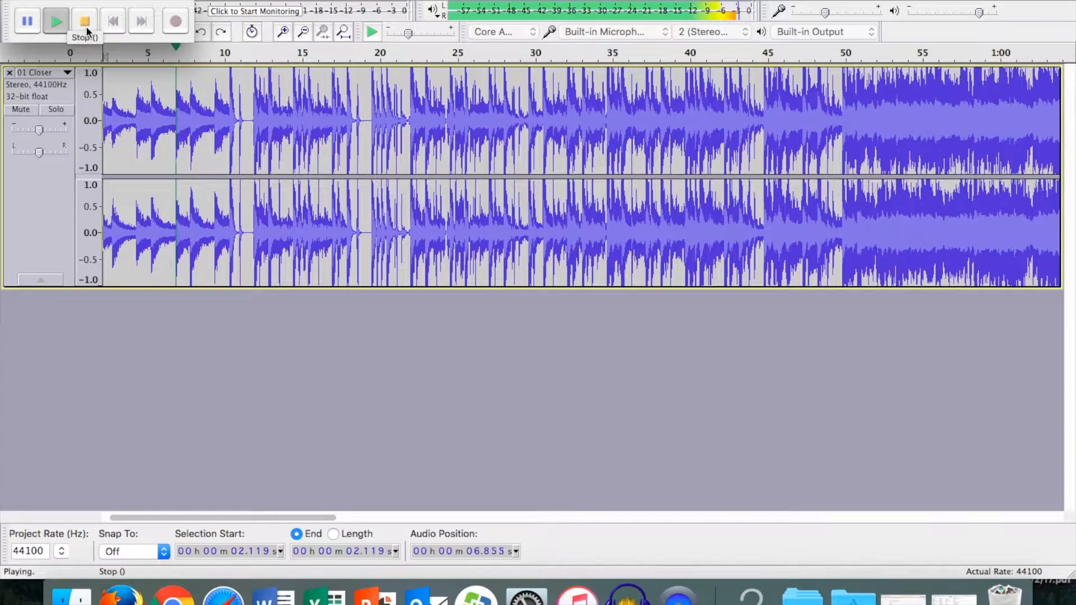
{"action": "left_click", "coordinate": [28, 23]}
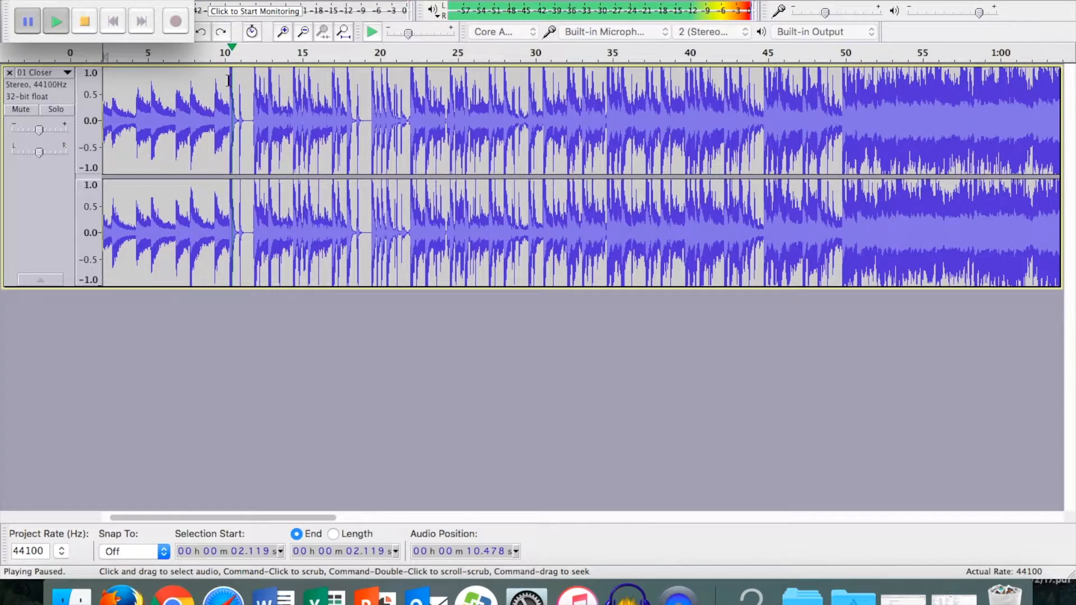
Step: Select the intro from the start of the track to about 10.3 s and stop playback
{"action": "left_click_drag", "start_coordinate": [230, 81], "coordinate": [222, 81]}
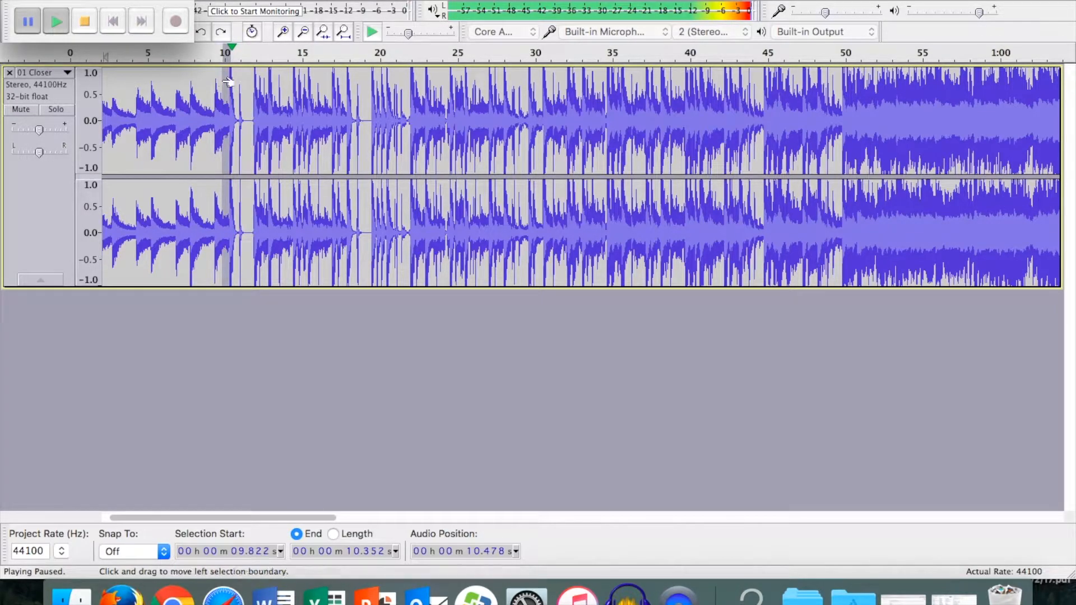
{"action": "left_click", "coordinate": [250, 84]}
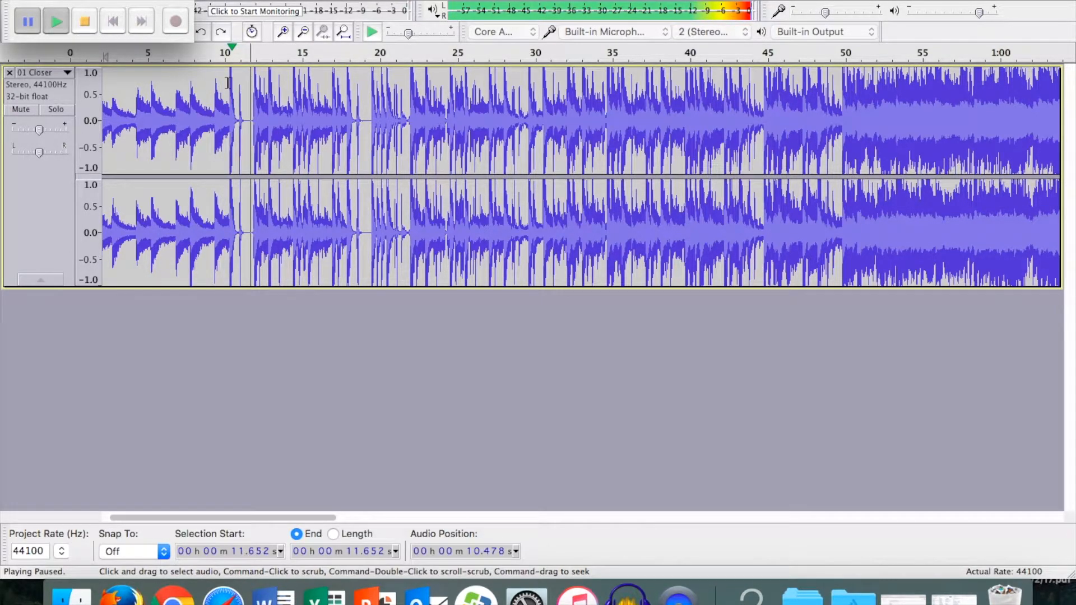
{"action": "left_click_drag", "start_coordinate": [230, 82], "coordinate": [71, 95]}
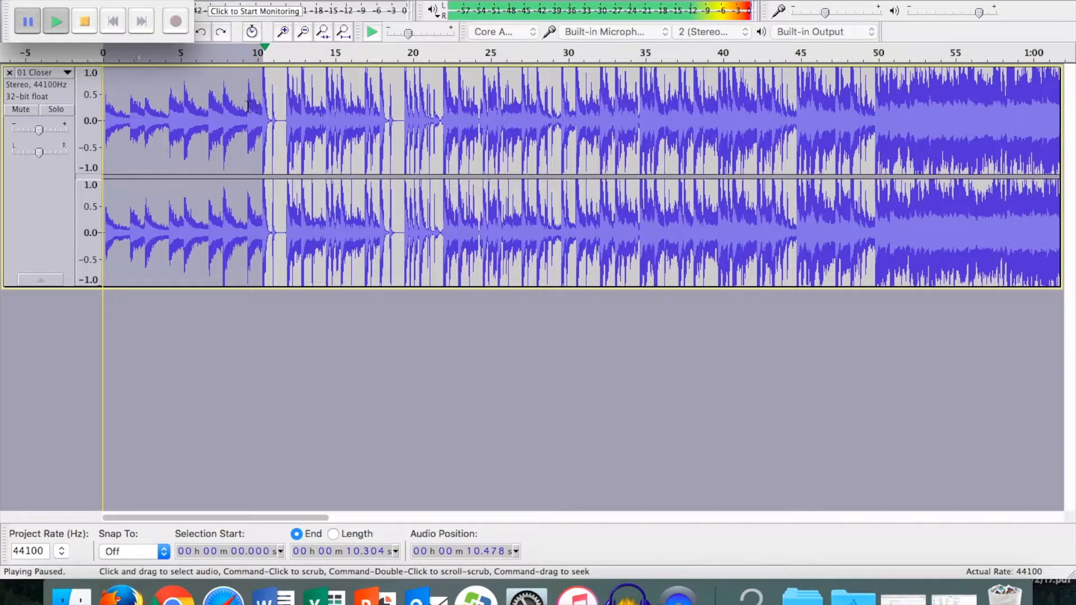
{"action": "left_click", "coordinate": [83, 29]}
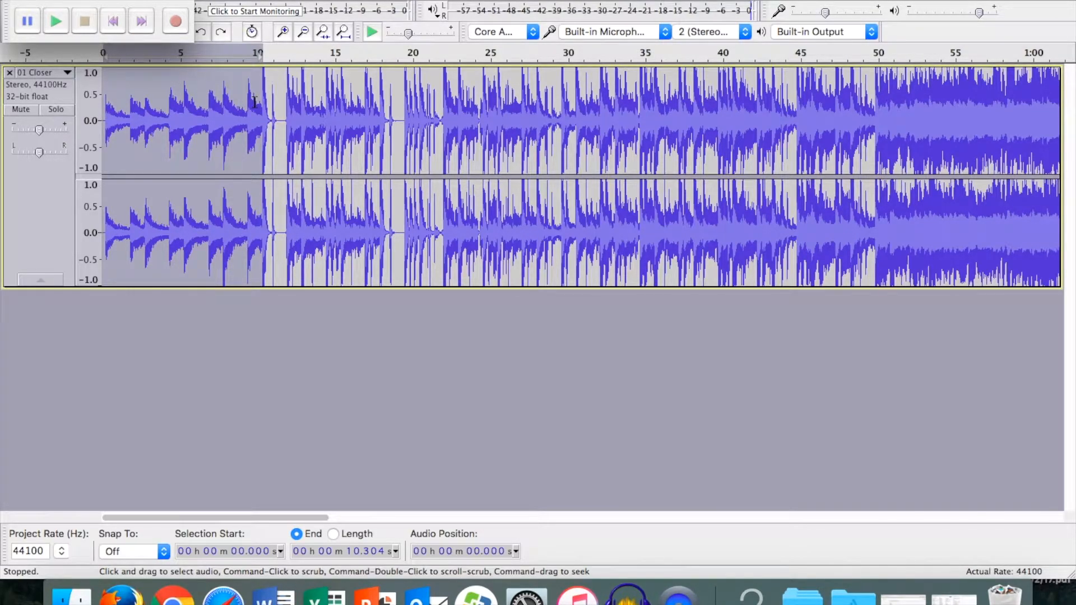
{"action": "left_click", "coordinate": [375, 0]}
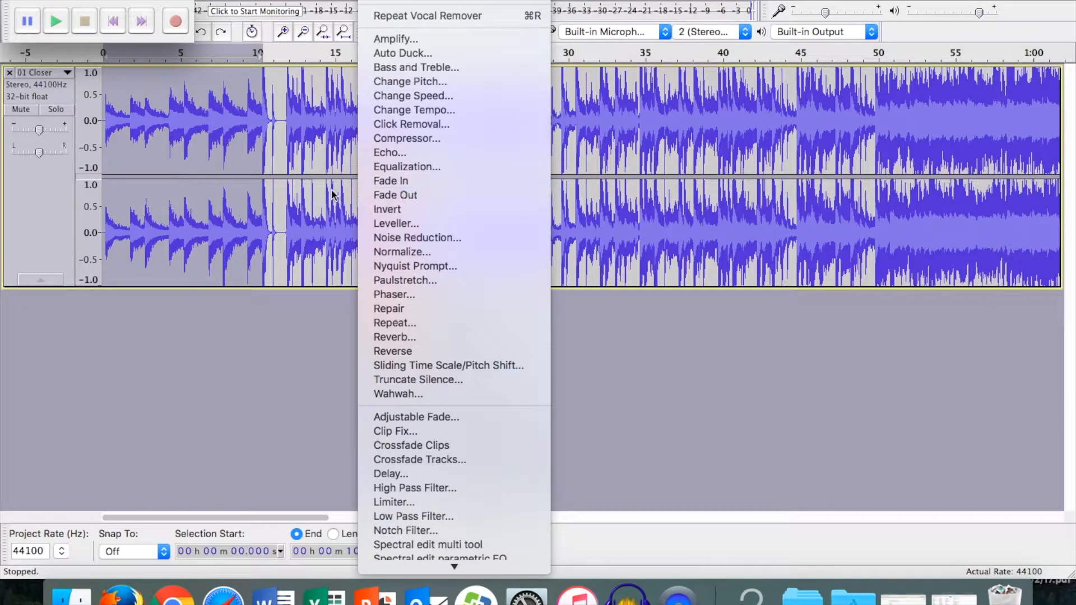
{"action": "left_click", "coordinate": [259, 144]}
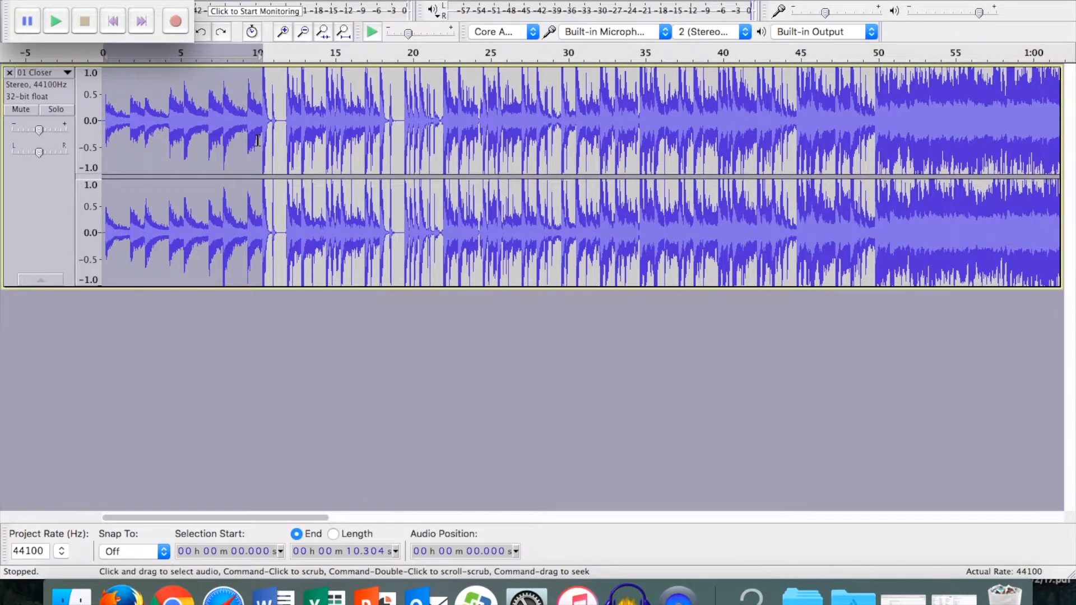
Step: Play the track briefly from about 3.4 s and pause it
{"action": "left_click", "coordinate": [155, 84]}
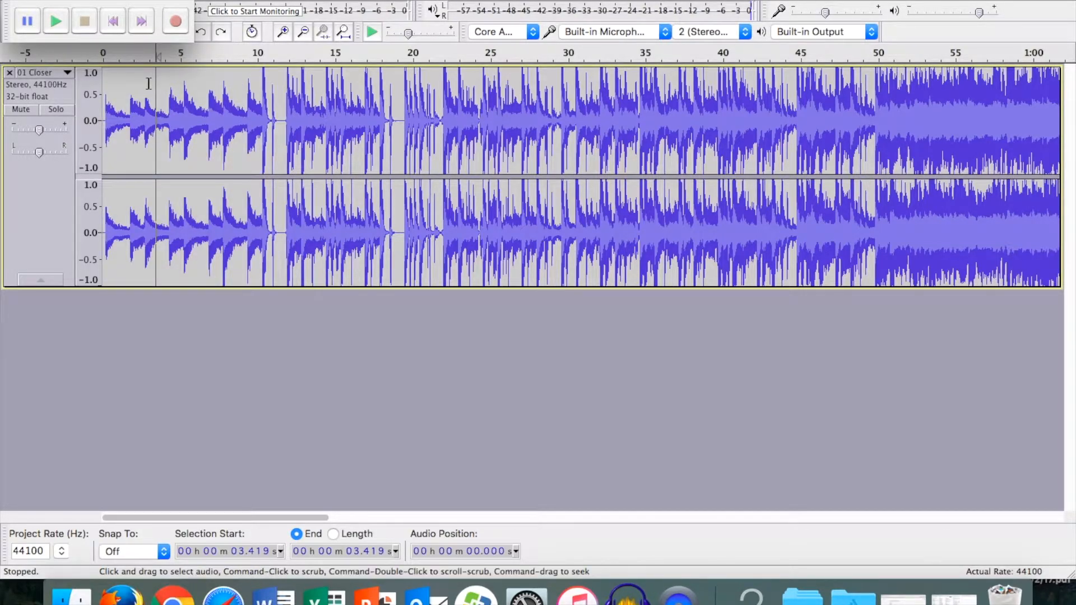
{"action": "left_click", "coordinate": [57, 29]}
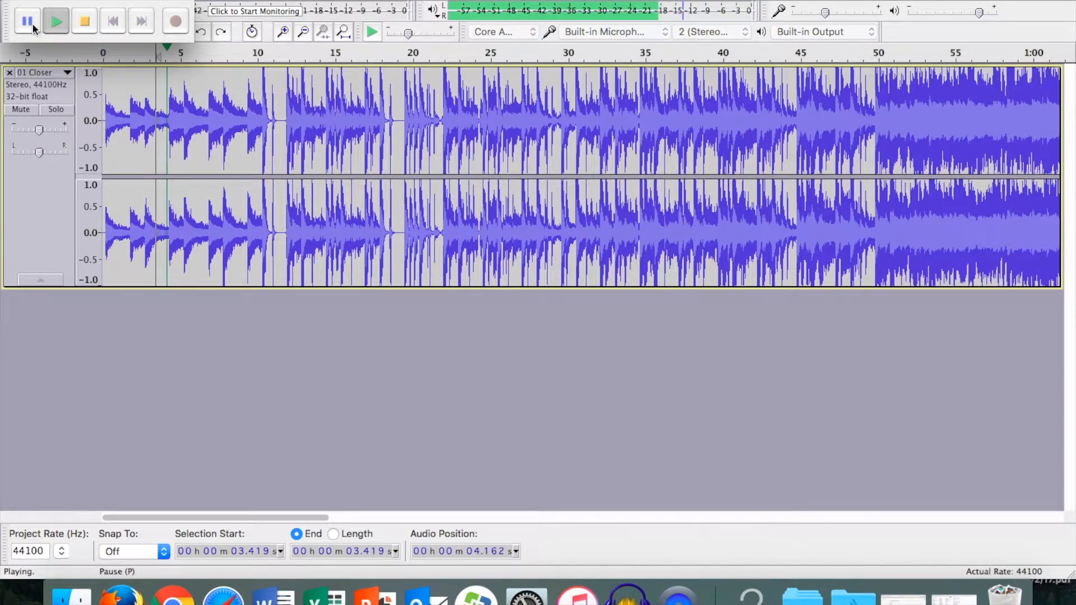
{"action": "left_click", "coordinate": [32, 22]}
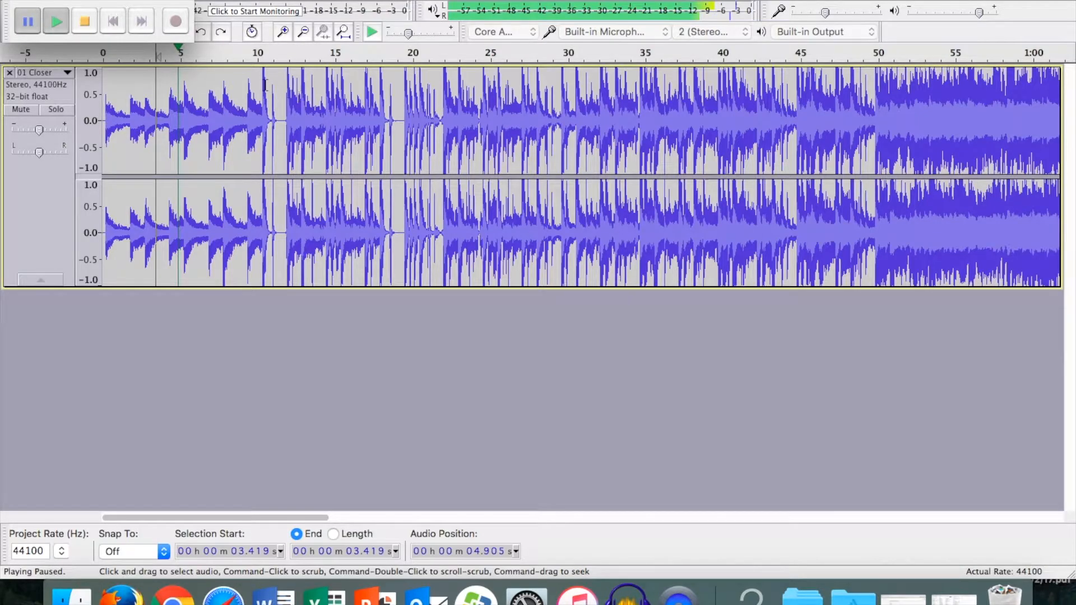
Step: Delete the intro from the start of the track to about 10.3 s and play back the trimmed song
{"action": "left_click_drag", "start_coordinate": [262, 84], "coordinate": [100, 84]}
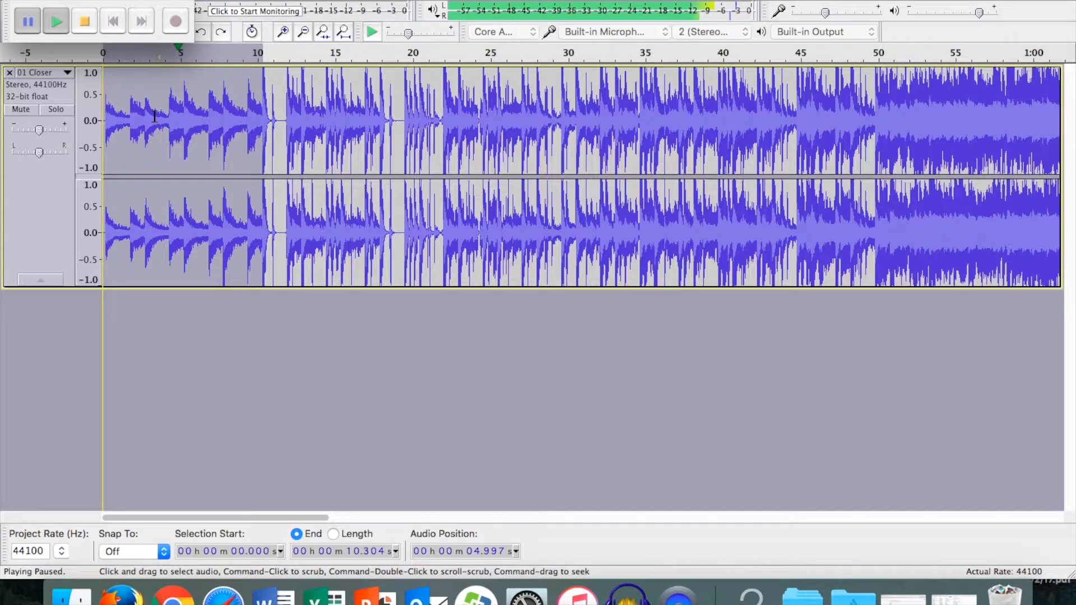
{"action": "left_click", "coordinate": [384, 1]}
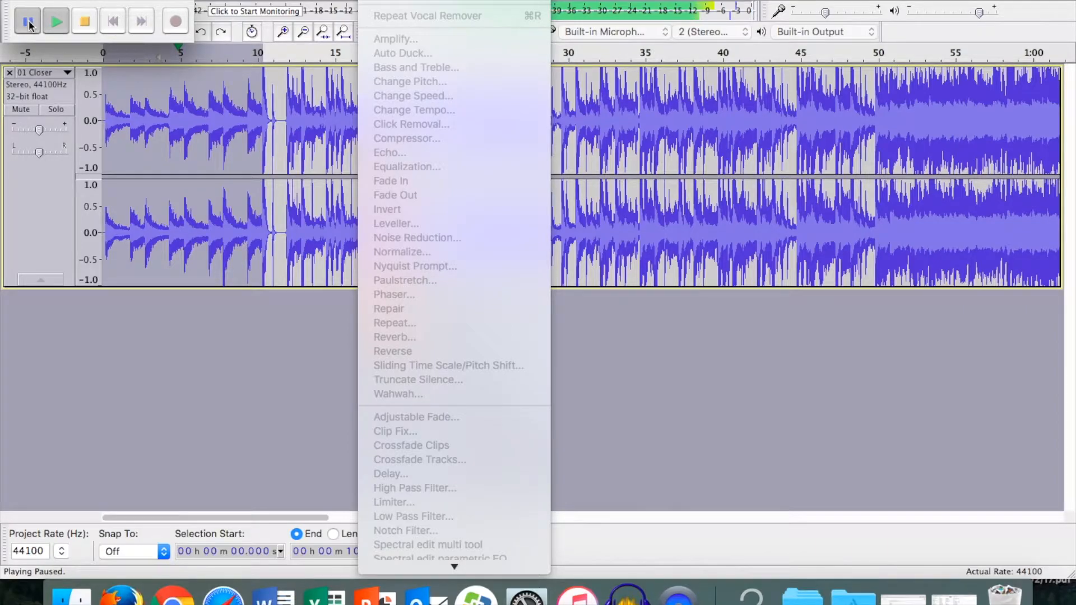
{"action": "left_click", "coordinate": [89, 25]}
{"action": "left_click", "coordinate": [89, 25]}
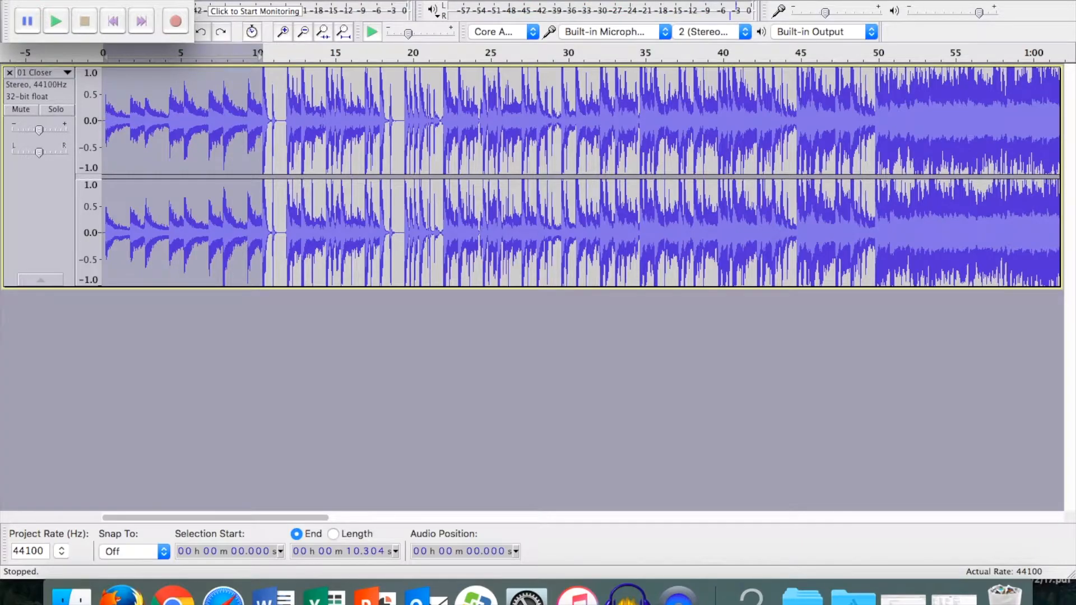
{"action": "left_click", "coordinate": [372, 1]}
{"action": "left_click", "coordinate": [311, 183]}
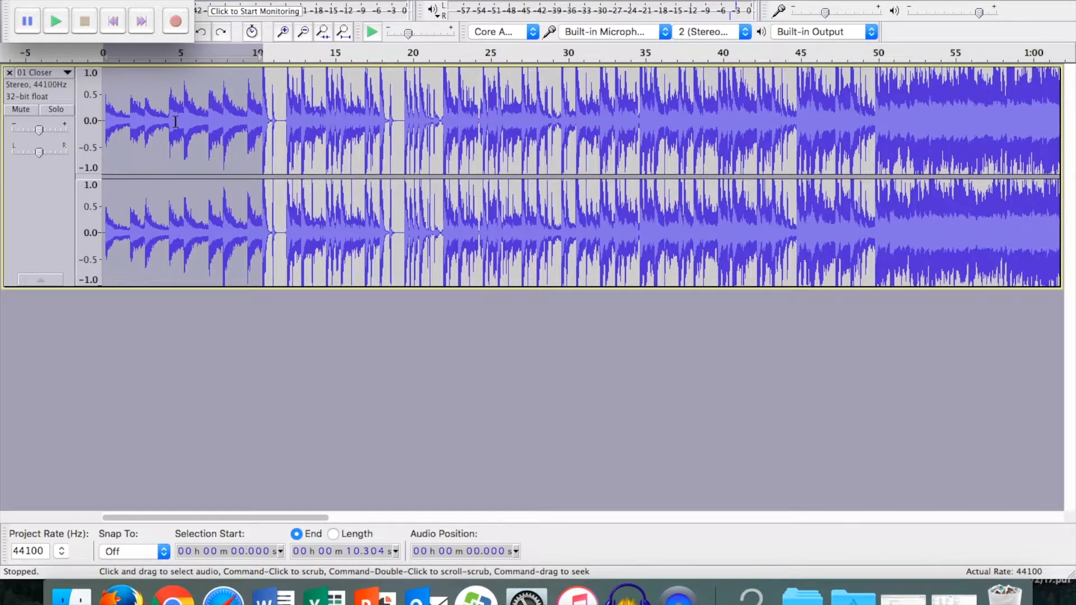
{"action": "key", "text": "Delete"}
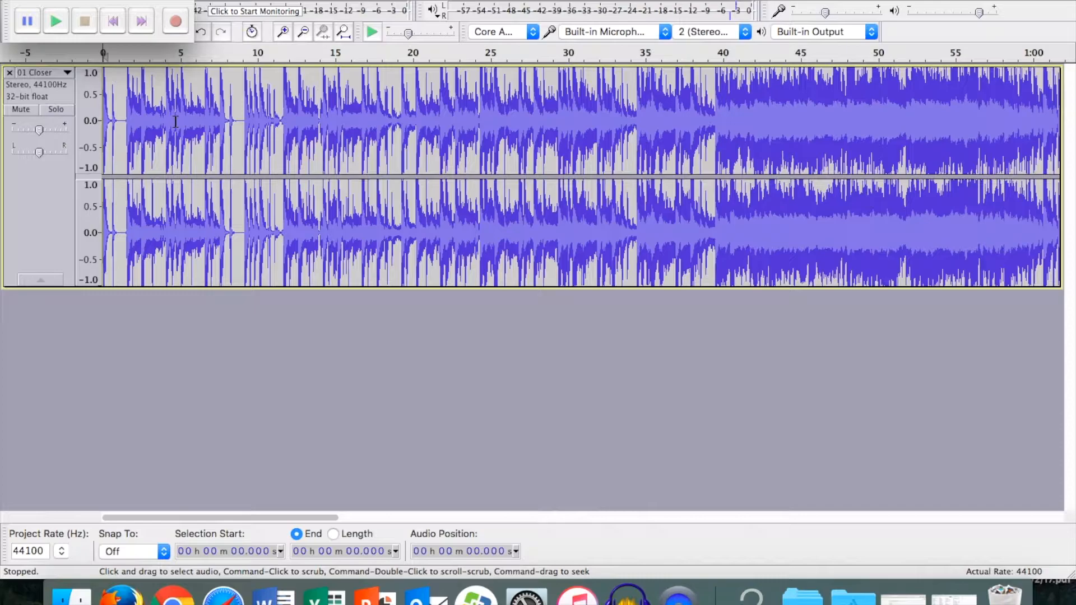
{"action": "left_click", "coordinate": [59, 24]}
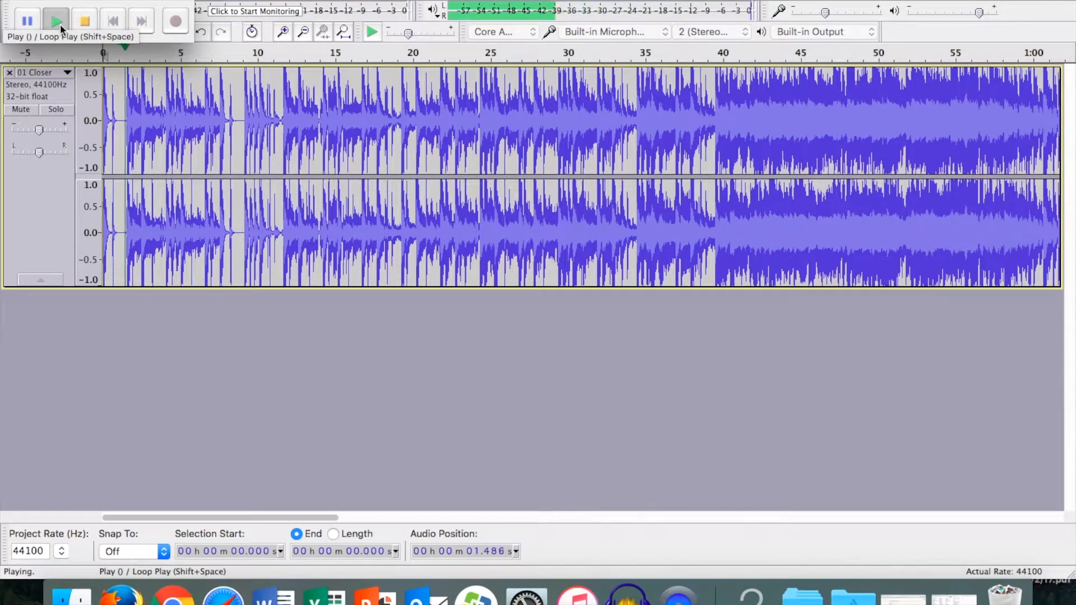
{"action": "left_click", "coordinate": [84, 21]}
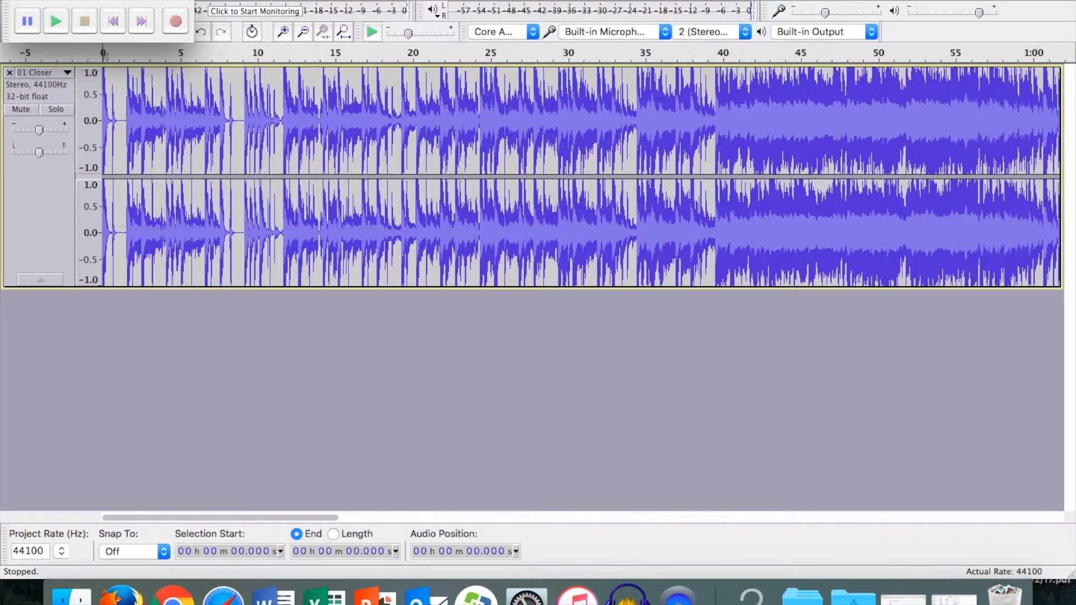
Step: Select the entire trimmed track from start to end
{"action": "left_click", "coordinate": [134, 0]}
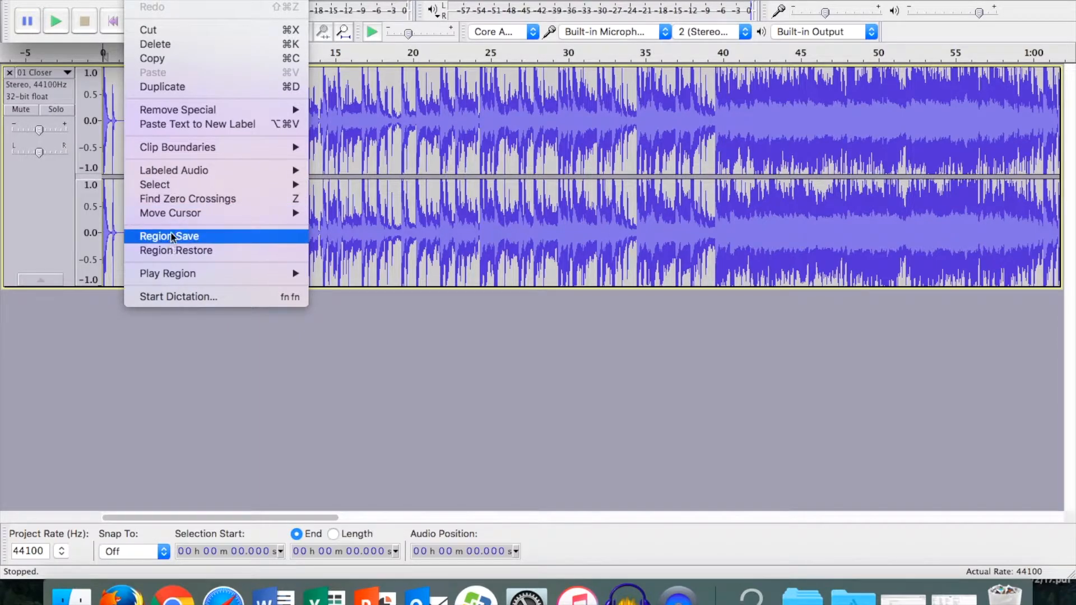
{"action": "mouse_move", "coordinate": [174, 187]}
{"action": "left_click", "coordinate": [368, 185]}
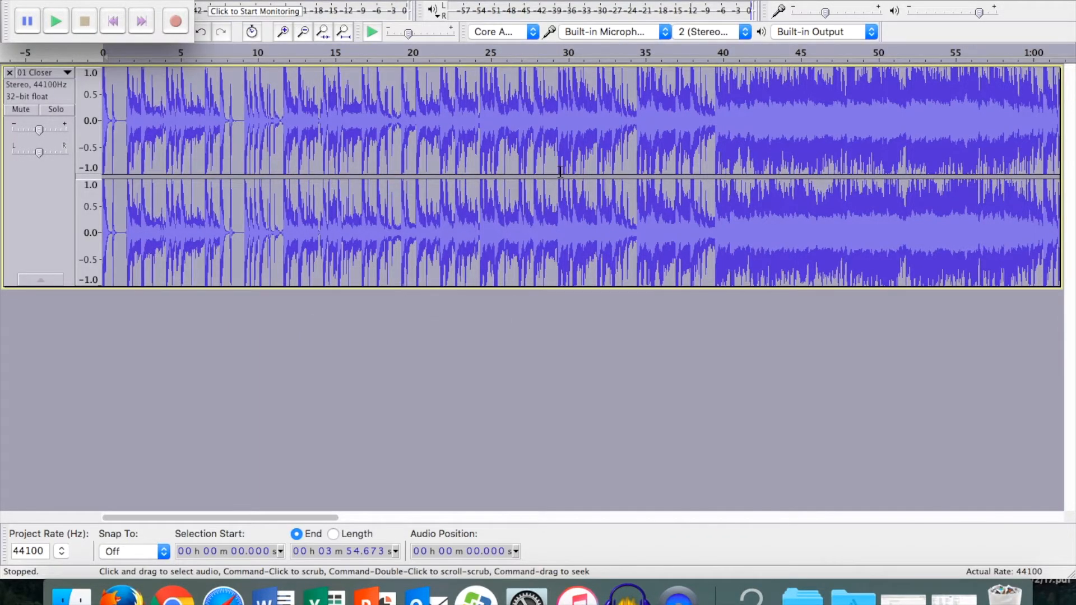
{"action": "left_click_drag", "start_coordinate": [285, 517], "coordinate": [2, 464]}
Step: Preview and apply a 10.290 percent tempo change to the whole track without altering its pitch
{"action": "left_click", "coordinate": [377, 0]}
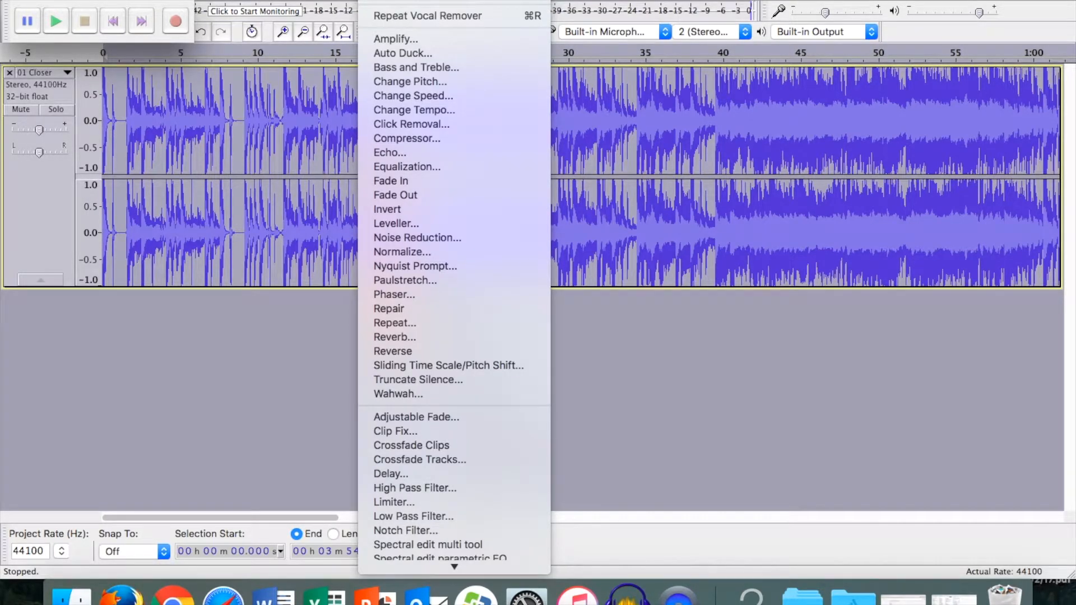
{"action": "left_click", "coordinate": [424, 110]}
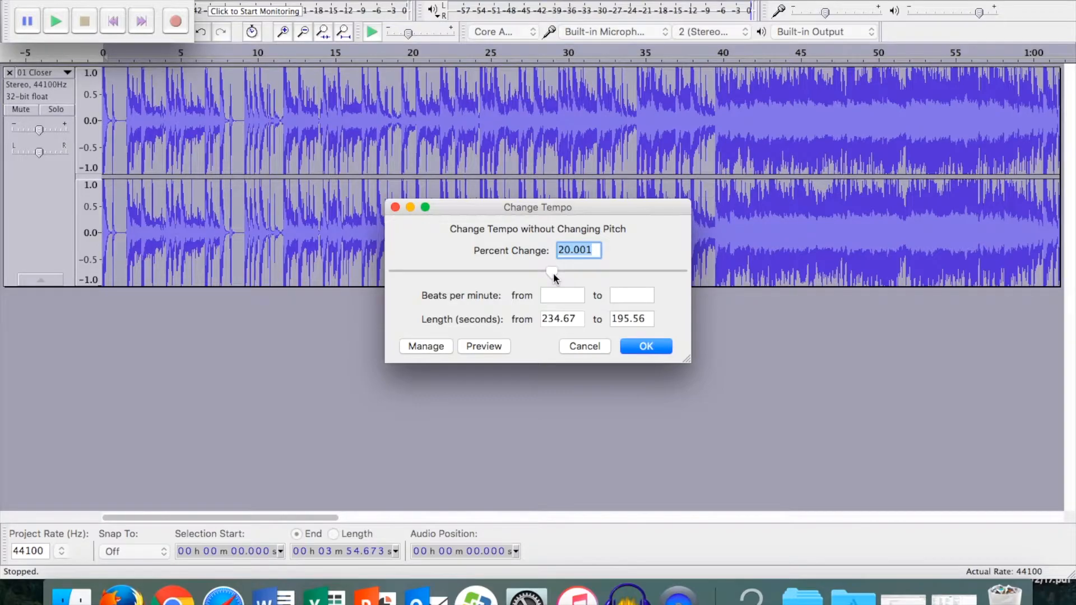
{"action": "left_click_drag", "start_coordinate": [554, 273], "coordinate": [536, 272]}
{"action": "mouse_move", "coordinate": [538, 272]}
{"action": "left_mouse_down"}
{"action": "mouse_move", "coordinate": [547, 276]}
{"action": "mouse_move", "coordinate": [519, 276]}
{"action": "mouse_move", "coordinate": [547, 276]}
{"action": "left_mouse_up"}
{"action": "left_click", "coordinate": [496, 347]}
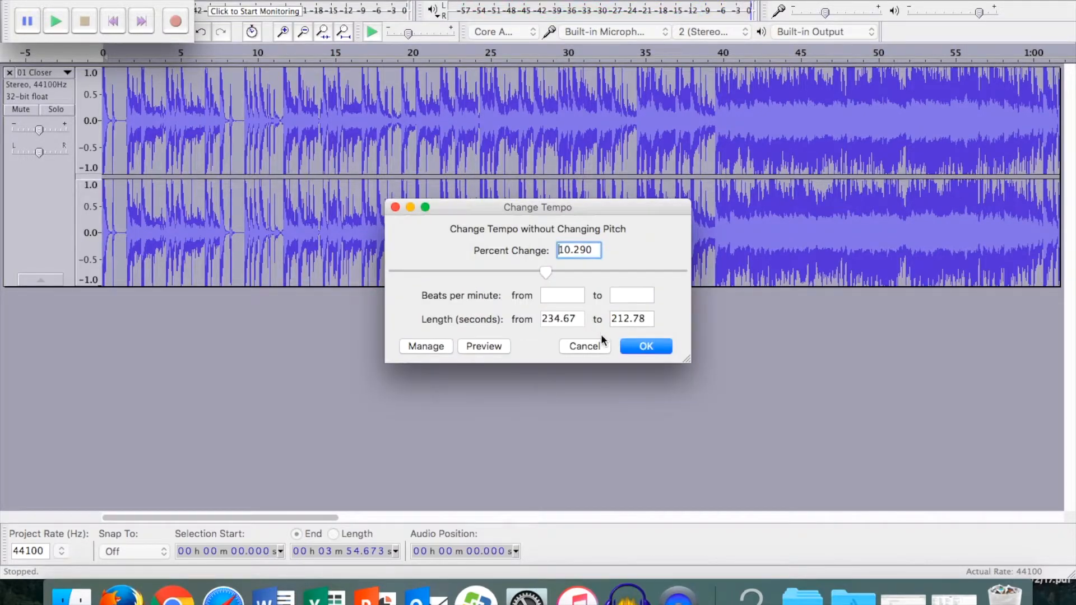
{"action": "left_click", "coordinate": [638, 347]}
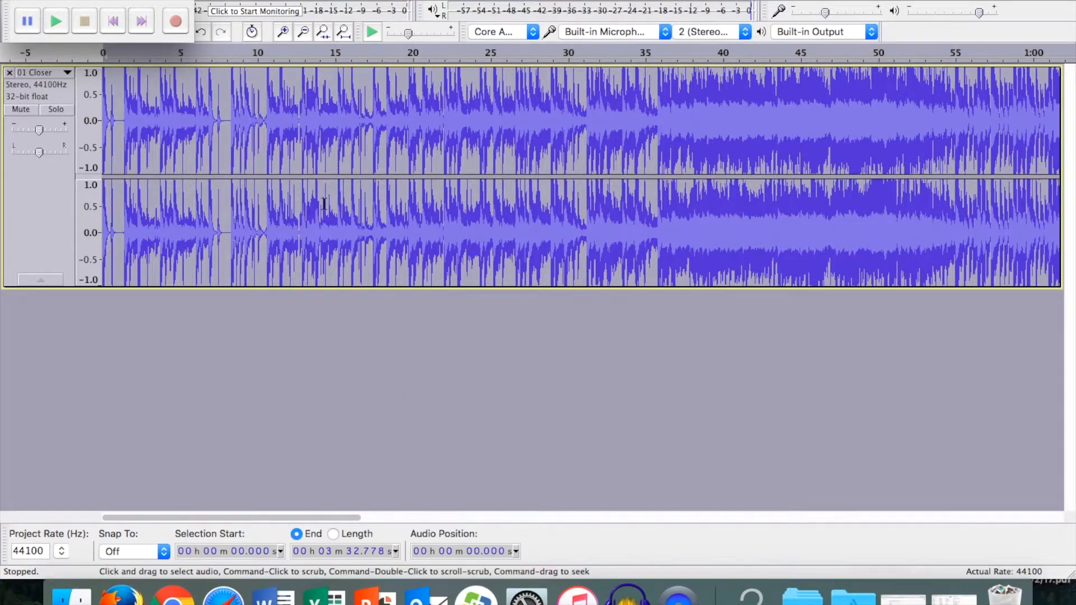
Step: Play the sped-up track briefly and undo the tempo change
{"action": "left_click", "coordinate": [56, 21]}
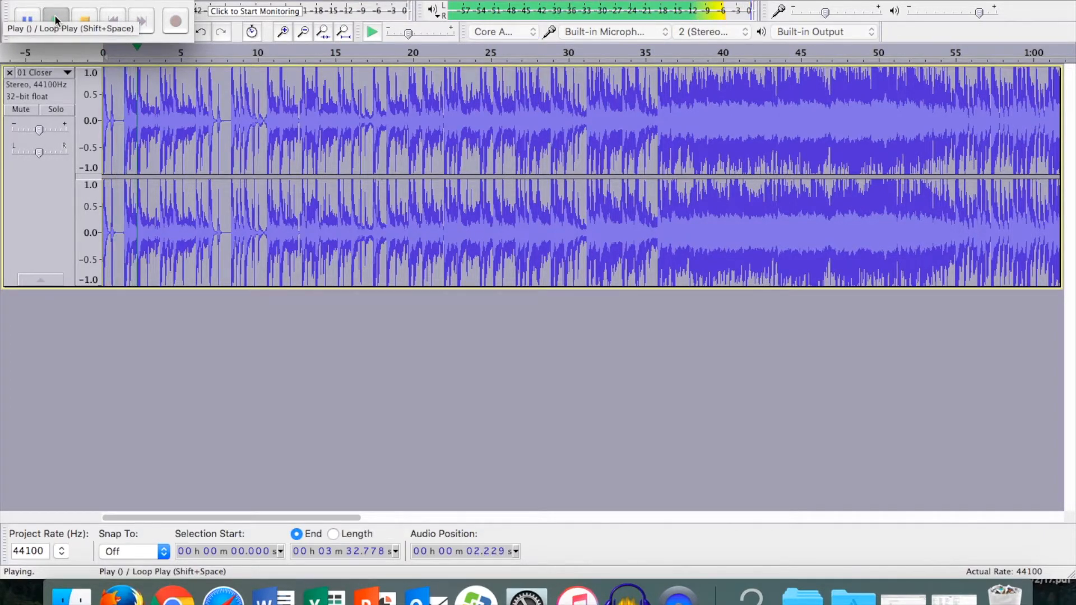
{"action": "left_click", "coordinate": [82, 21]}
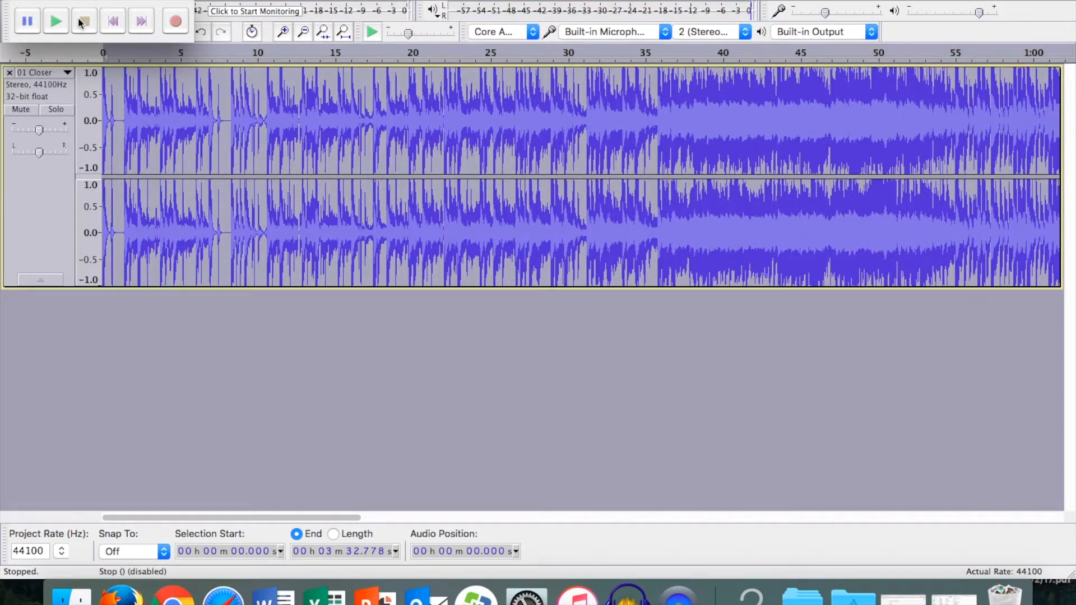
{"action": "left_click", "coordinate": [138, 0]}
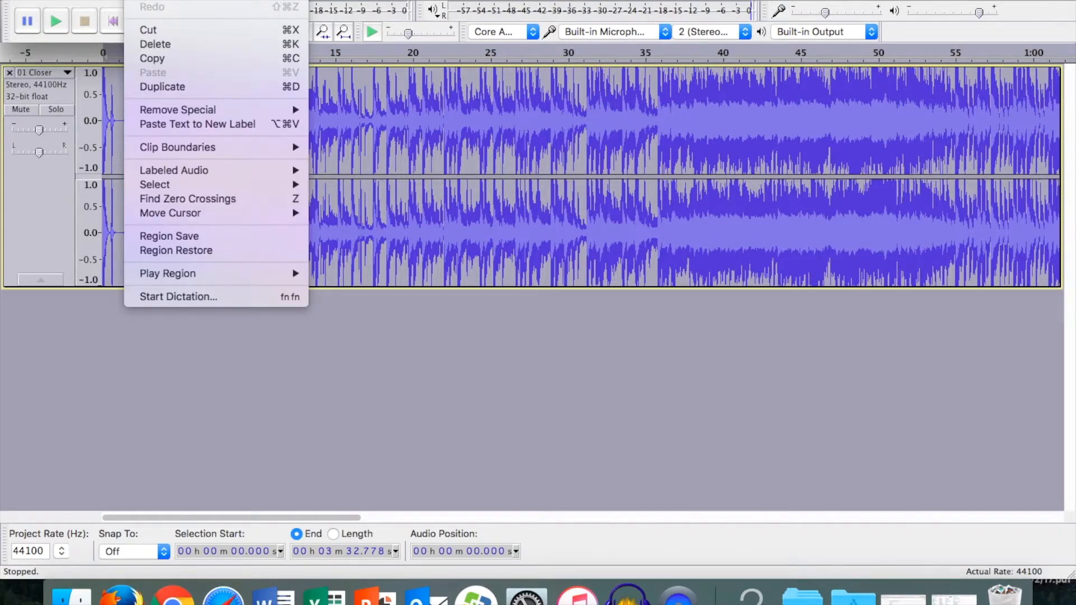
{"action": "left_click", "coordinate": [150, 0]}
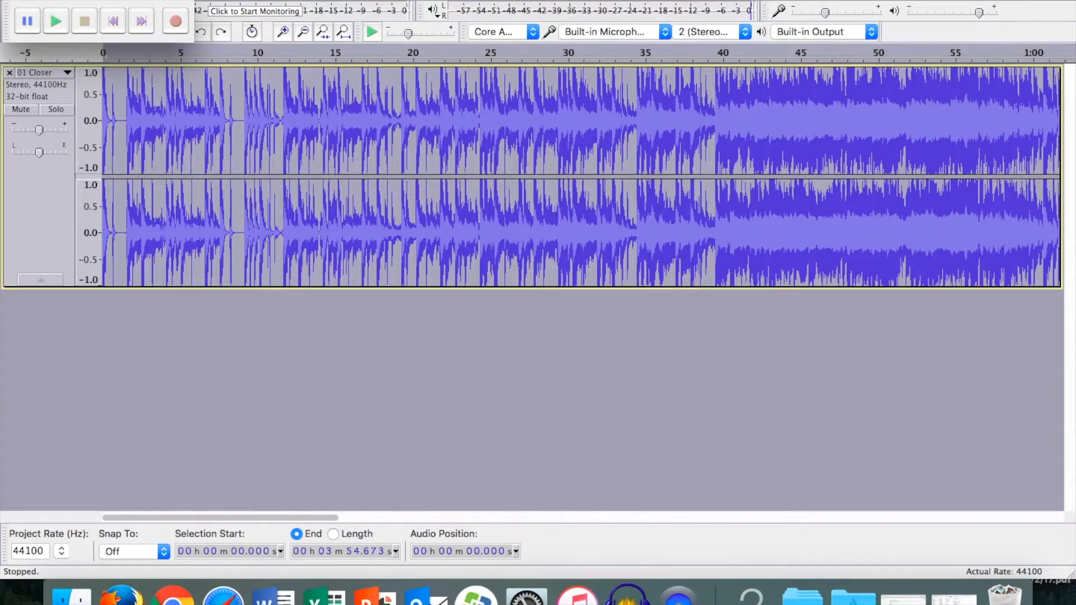
Step: Preview the track at a -10.000 percent tempo change, and apply a tempo change of about 10.29 percent instead
{"action": "left_click", "coordinate": [373, 0]}
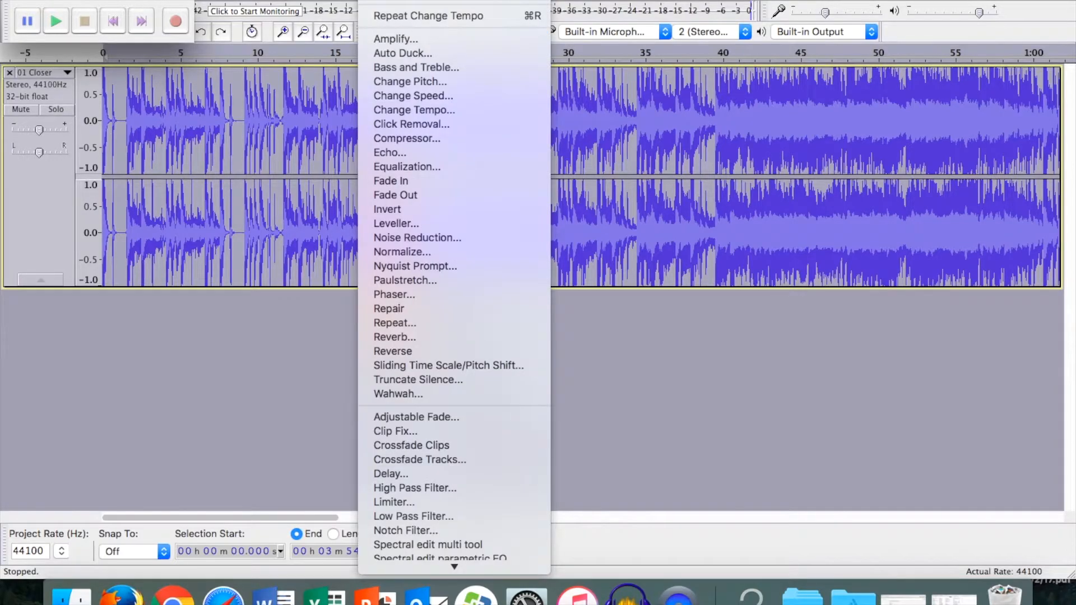
{"action": "left_click", "coordinate": [404, 109]}
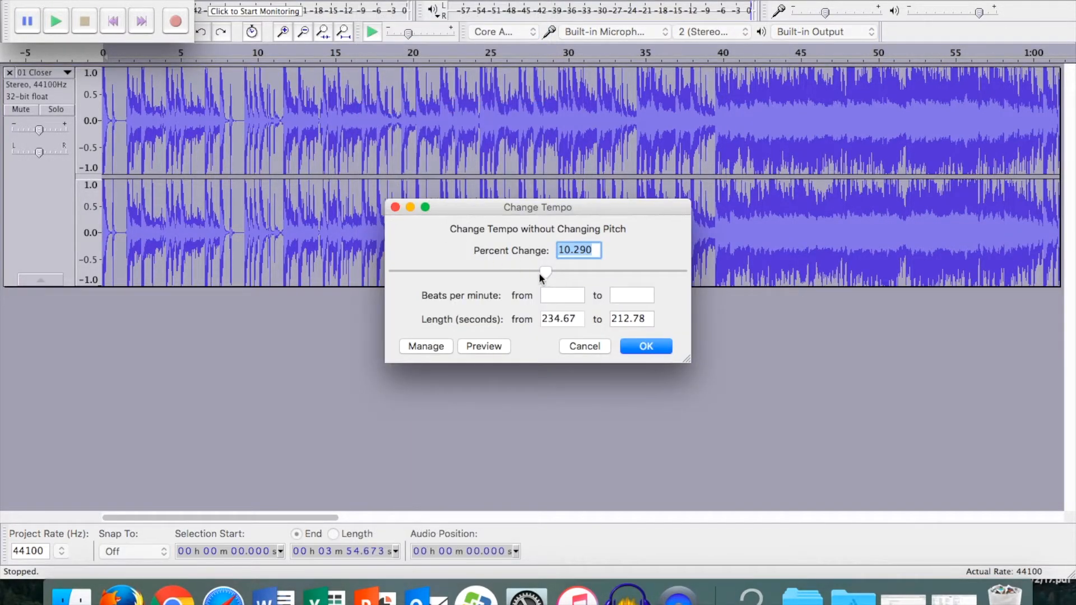
{"action": "left_click_drag", "start_coordinate": [543, 274], "coordinate": [520, 274]}
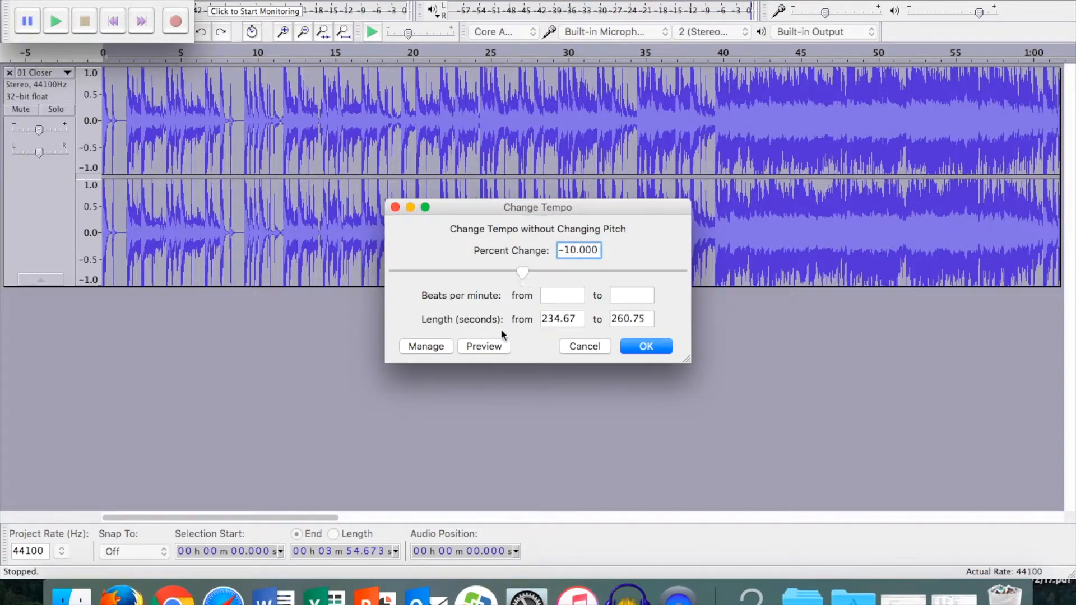
{"action": "left_click", "coordinate": [492, 346]}
{"action": "left_click_drag", "start_coordinate": [524, 274], "coordinate": [547, 270]}
{"action": "left_click", "coordinate": [667, 348]}
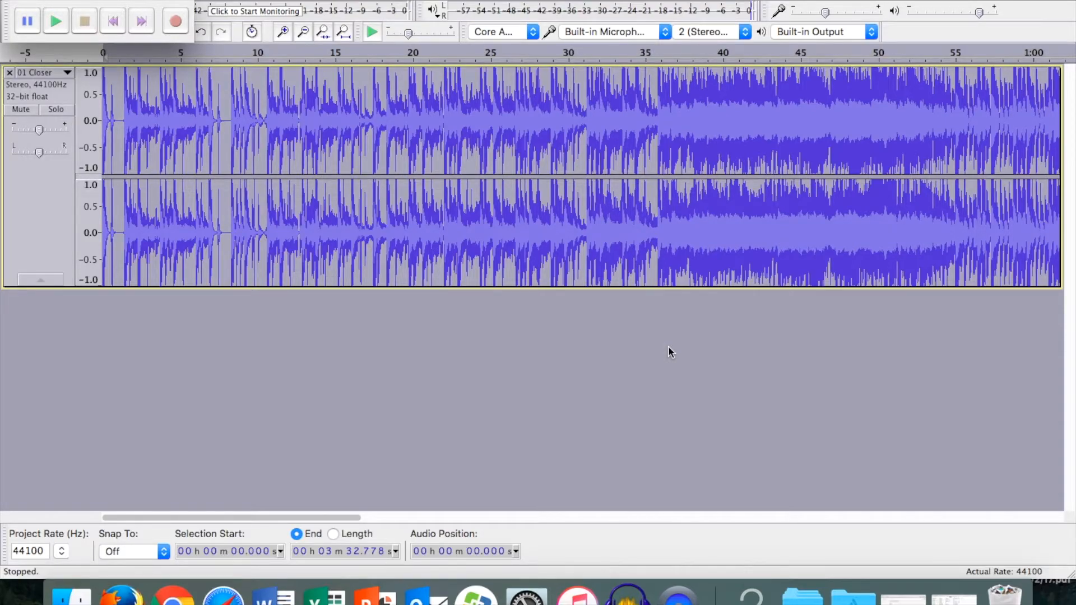
Step: Play the track from the start, pause at about 6 s, and select the section from 4.526 s to 6.067 s
{"action": "left_click", "coordinate": [360, 149]}
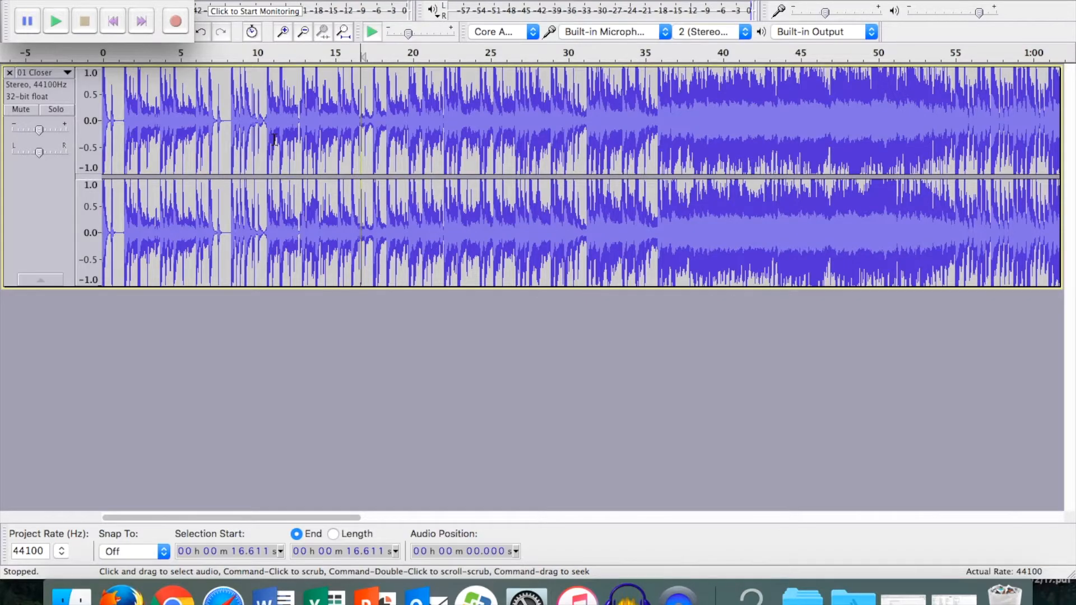
{"action": "left_click", "coordinate": [112, 25]}
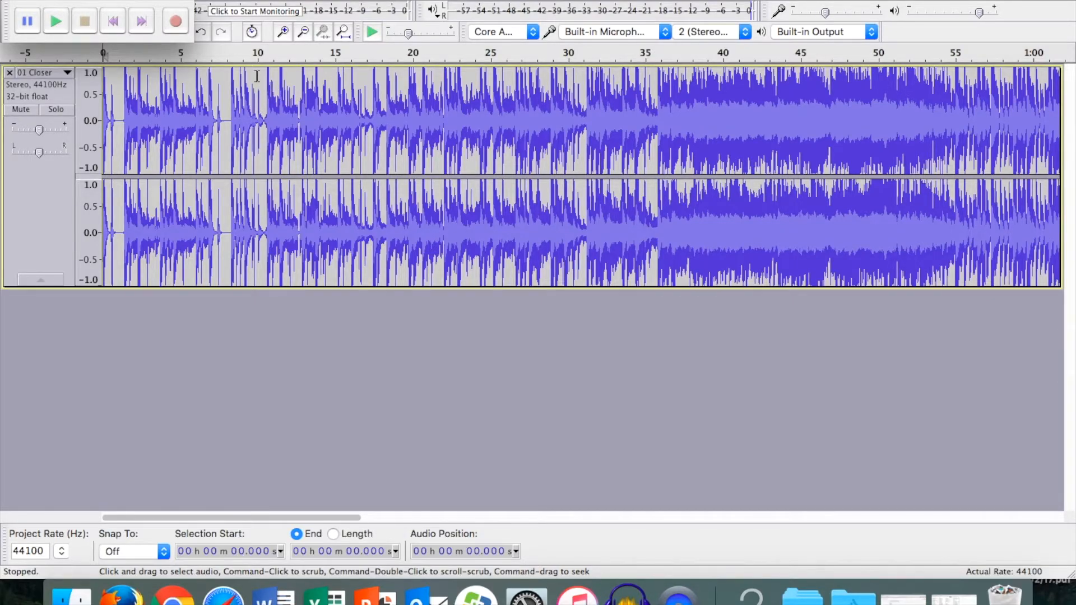
{"action": "left_click", "coordinate": [59, 21]}
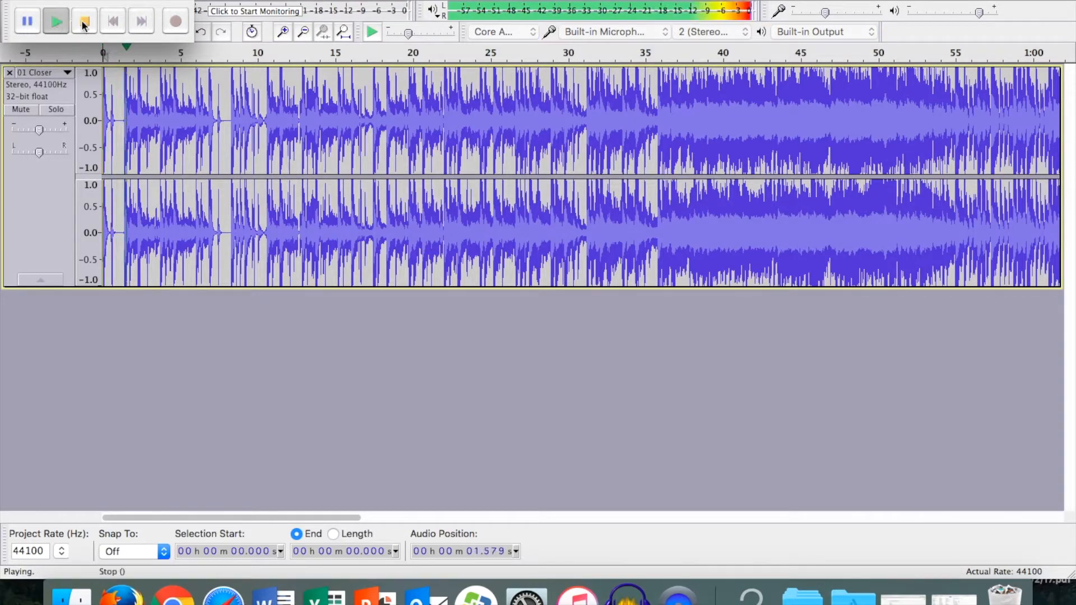
{"action": "left_click", "coordinate": [33, 26]}
{"action": "left_click", "coordinate": [173, 81]}
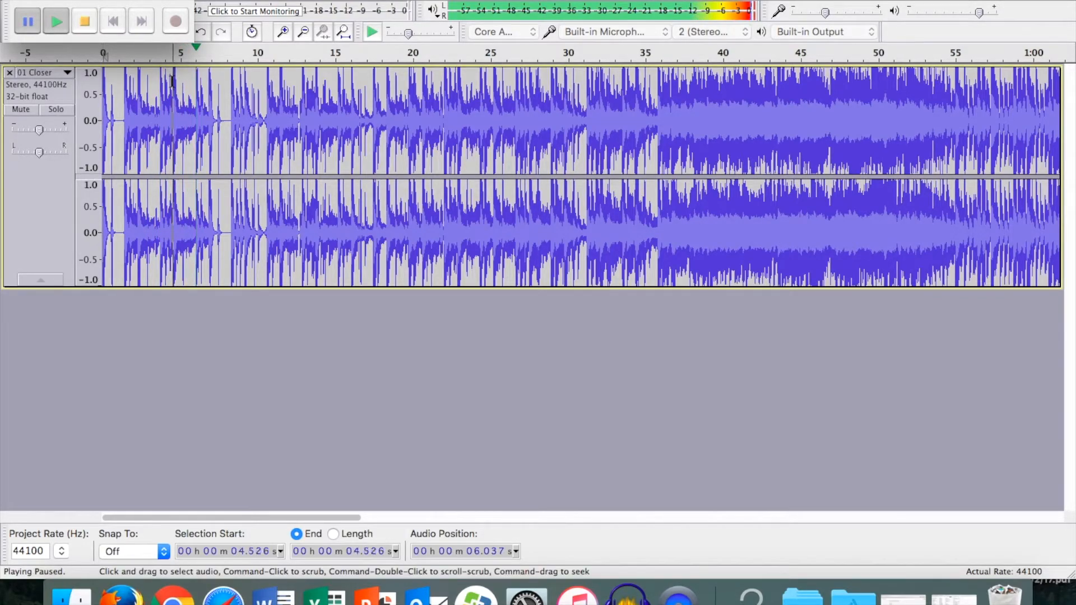
{"action": "left_click_drag", "start_coordinate": [172, 81], "coordinate": [196, 81]}
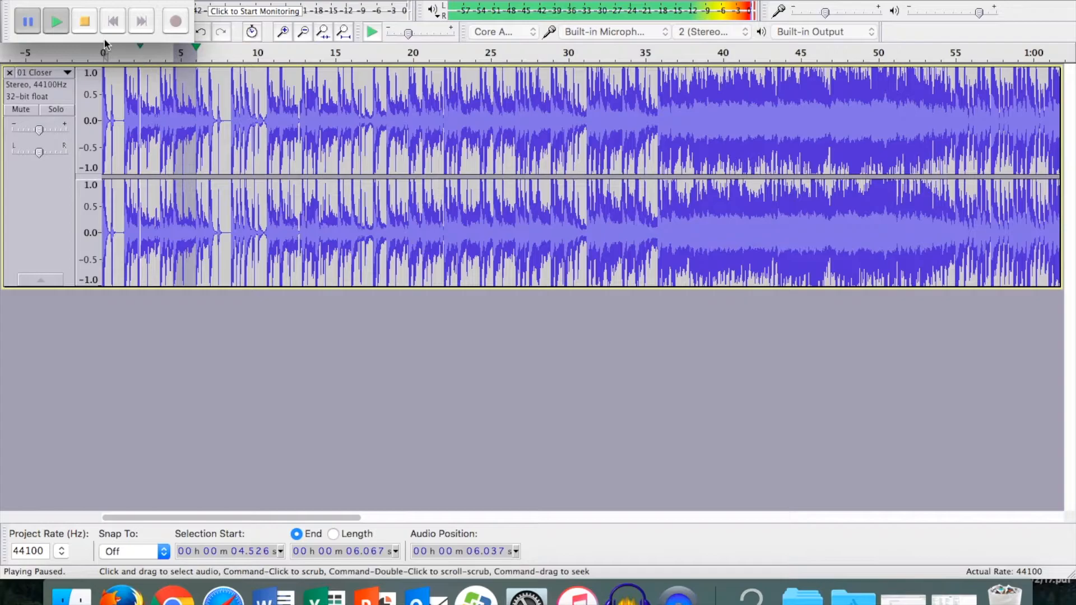
Step: Audition the selected section and adjust its boundaries to start at 3.659 s and end at 5.970 s
{"action": "left_click", "coordinate": [62, 20]}
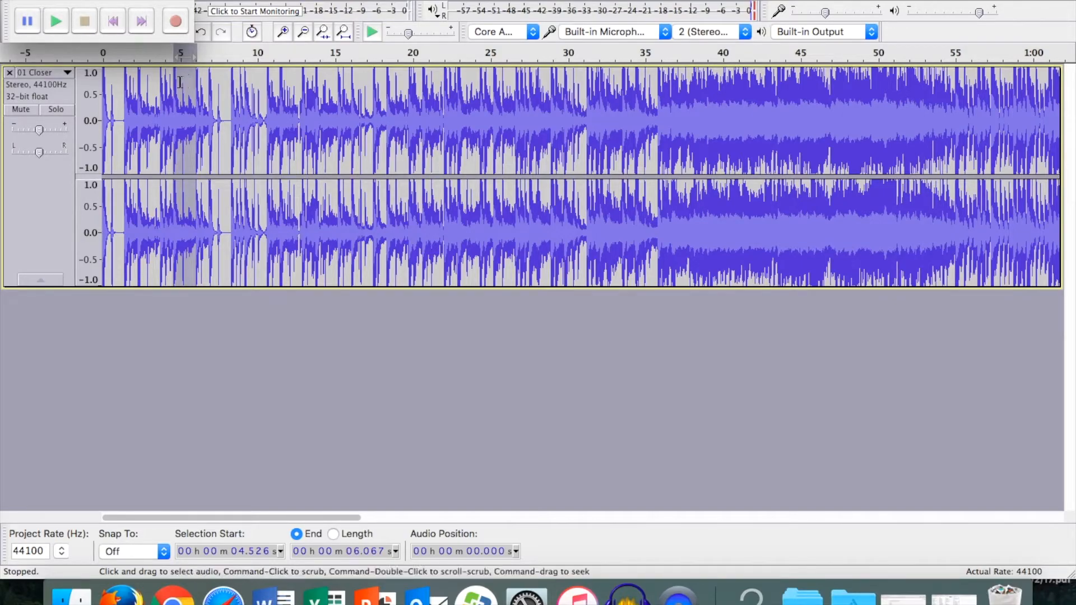
{"action": "left_click_drag", "start_coordinate": [180, 83], "coordinate": [177, 84]}
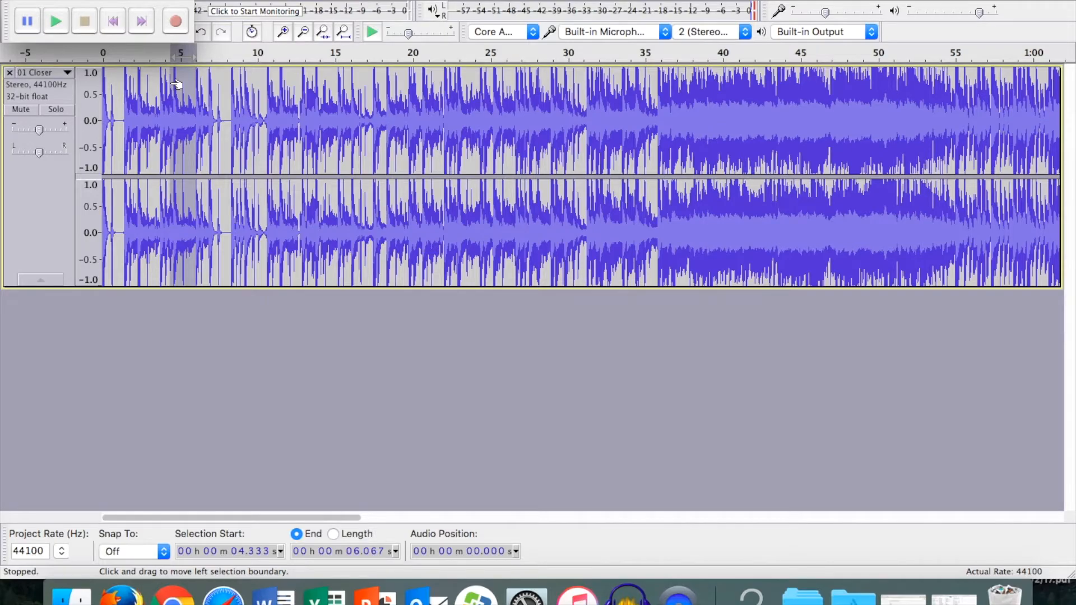
{"action": "left_click_drag", "start_coordinate": [176, 84], "coordinate": [176, 84]}
{"action": "left_click", "coordinate": [58, 22]}
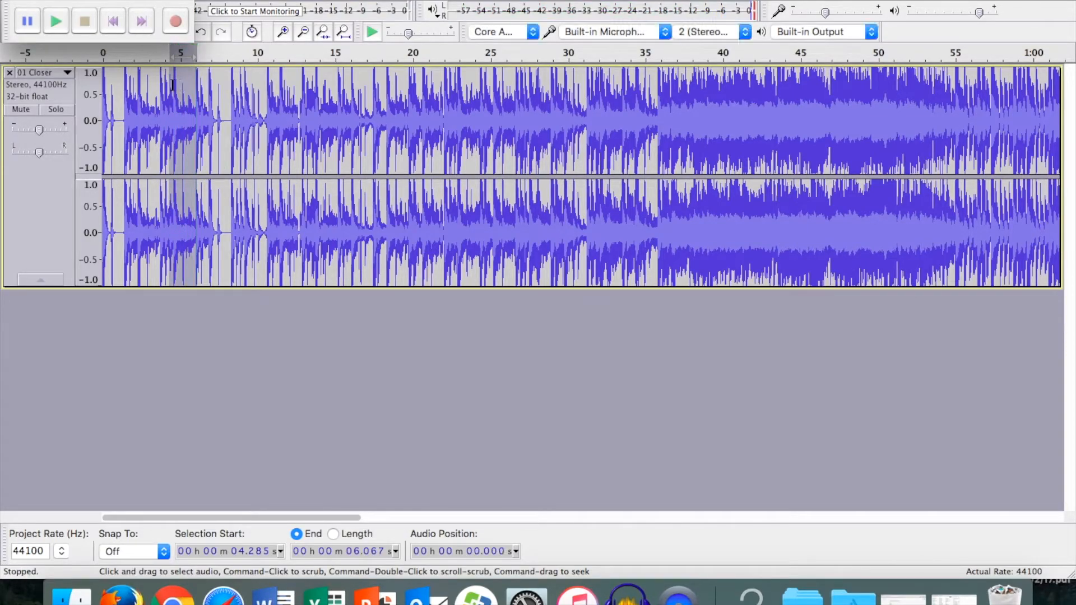
{"action": "left_click_drag", "start_coordinate": [176, 86], "coordinate": [173, 85]}
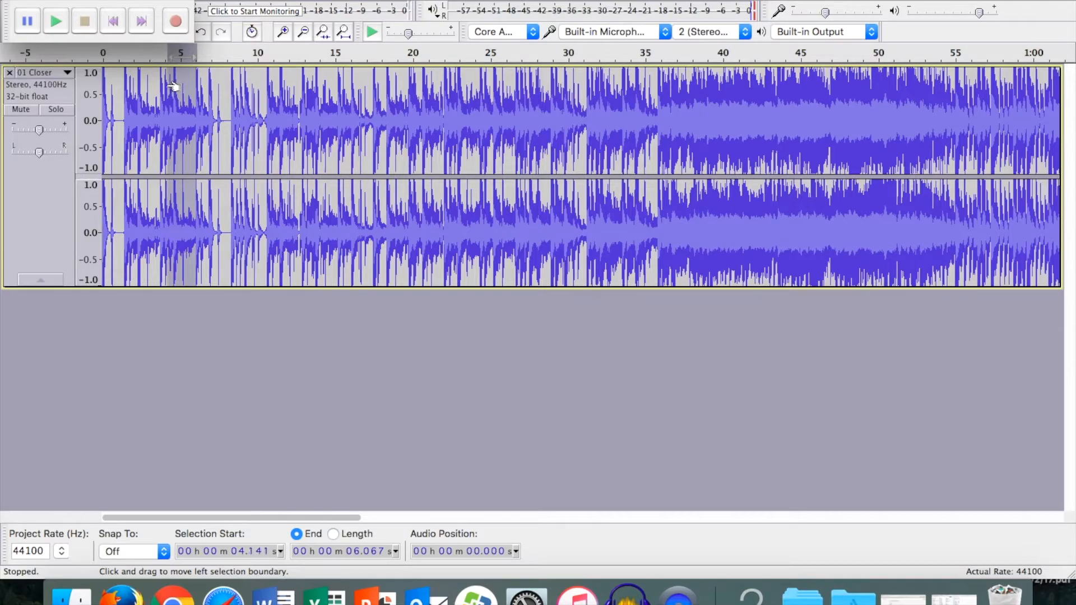
{"action": "left_click", "coordinate": [49, 26]}
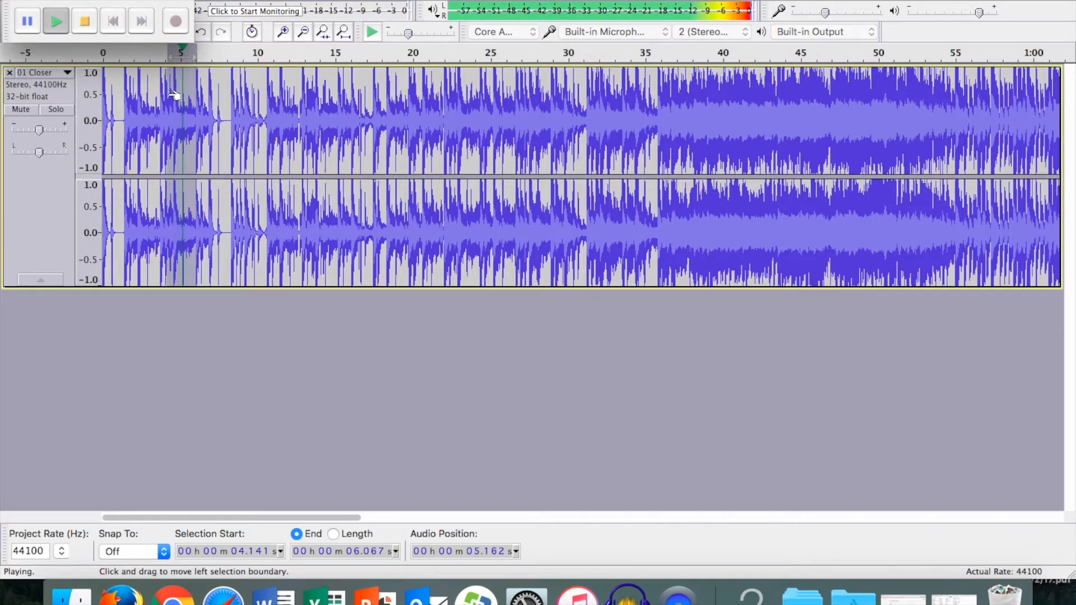
{"action": "left_click_drag", "start_coordinate": [173, 95], "coordinate": [166, 95]}
{"action": "left_click", "coordinate": [51, 22]}
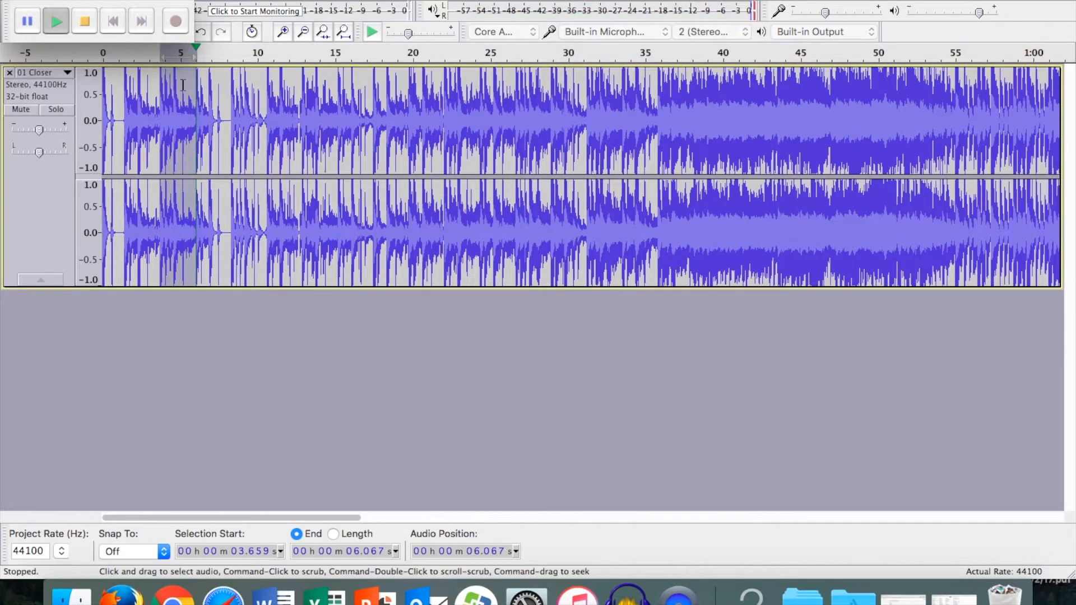
{"action": "left_click_drag", "start_coordinate": [190, 90], "coordinate": [188, 90]}
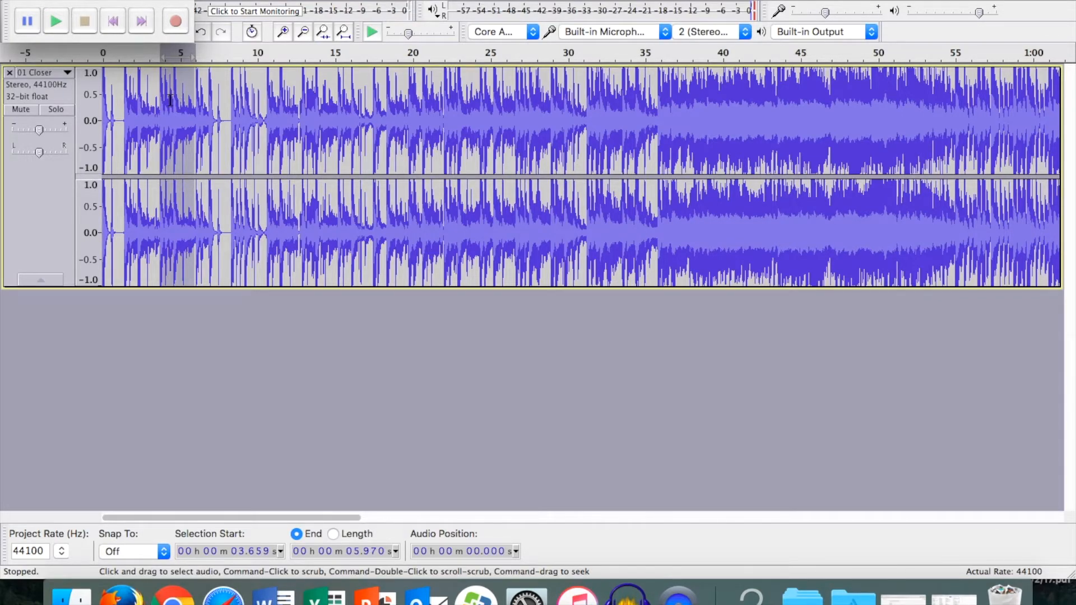
Step: Preview and apply Vocal Remover to the selected section with the Remove vocals option and the Simple removal choice
{"action": "left_click", "coordinate": [381, 1]}
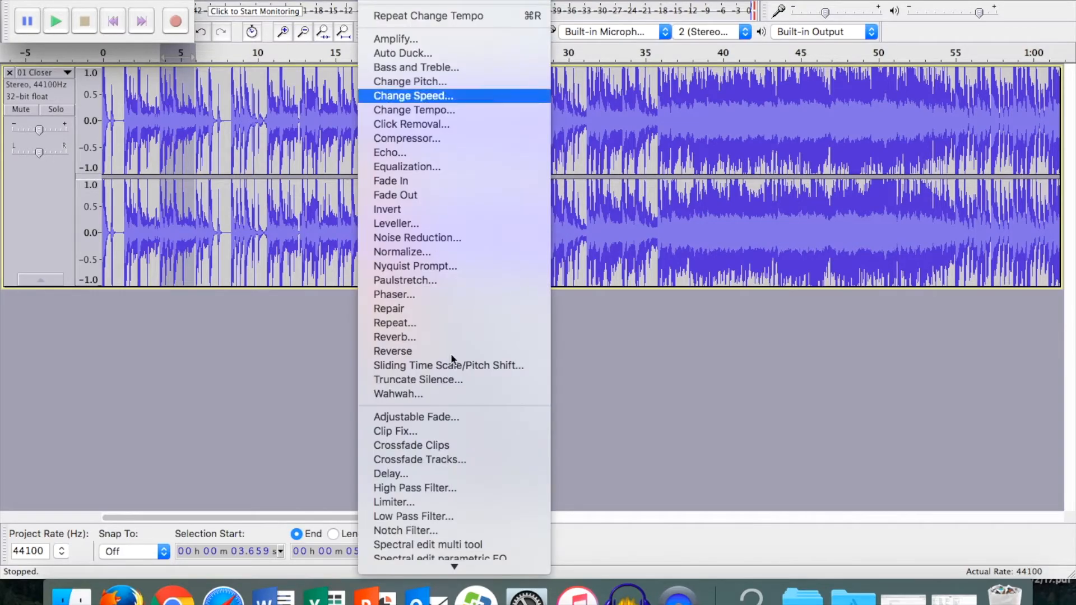
{"action": "mouse_move", "coordinate": [455, 568]}
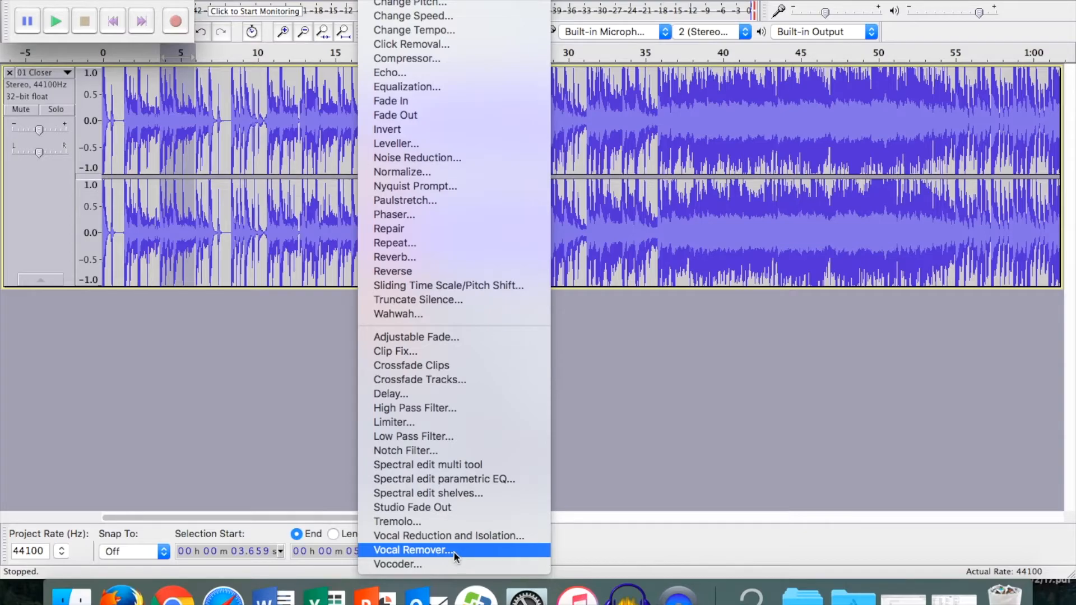
{"action": "left_click", "coordinate": [453, 551]}
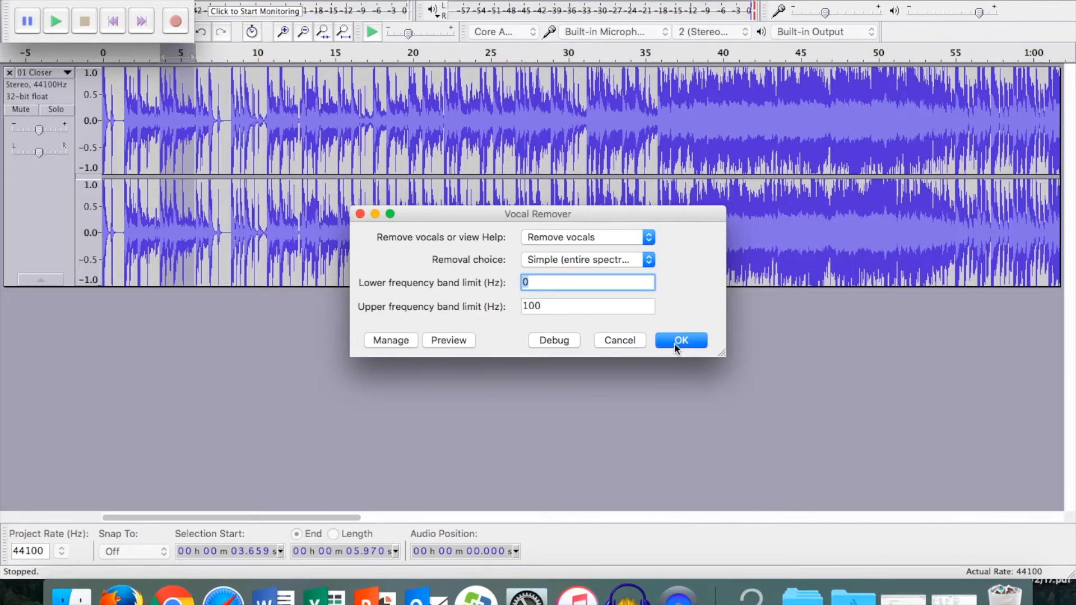
{"action": "left_click", "coordinate": [447, 341]}
{"action": "left_click", "coordinate": [682, 340]}
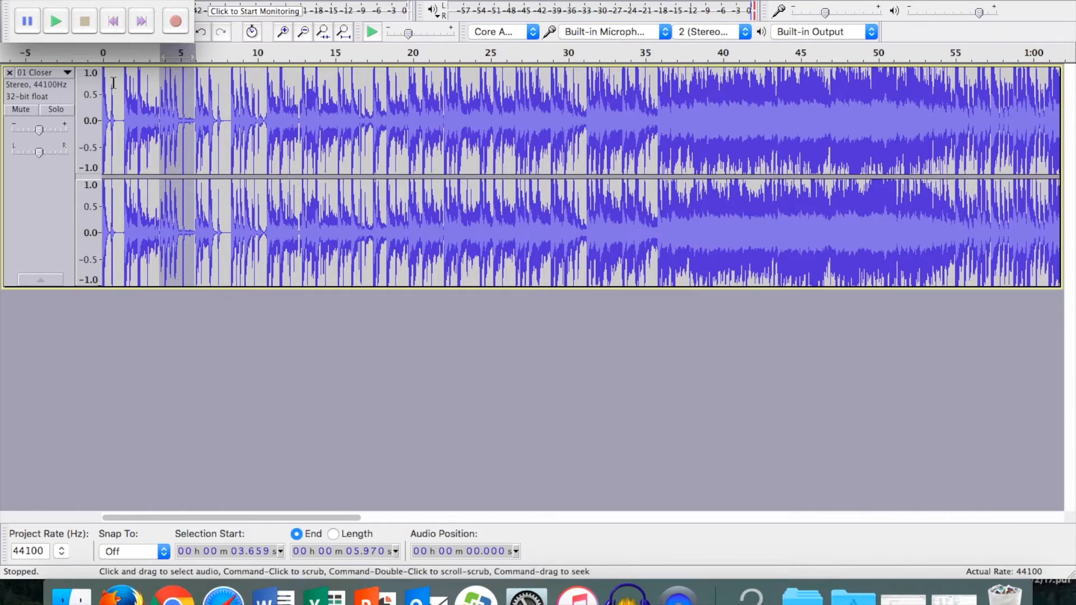
Step: Play the track from the start to hear the vocal removal, and undo the effect
{"action": "left_click", "coordinate": [111, 23]}
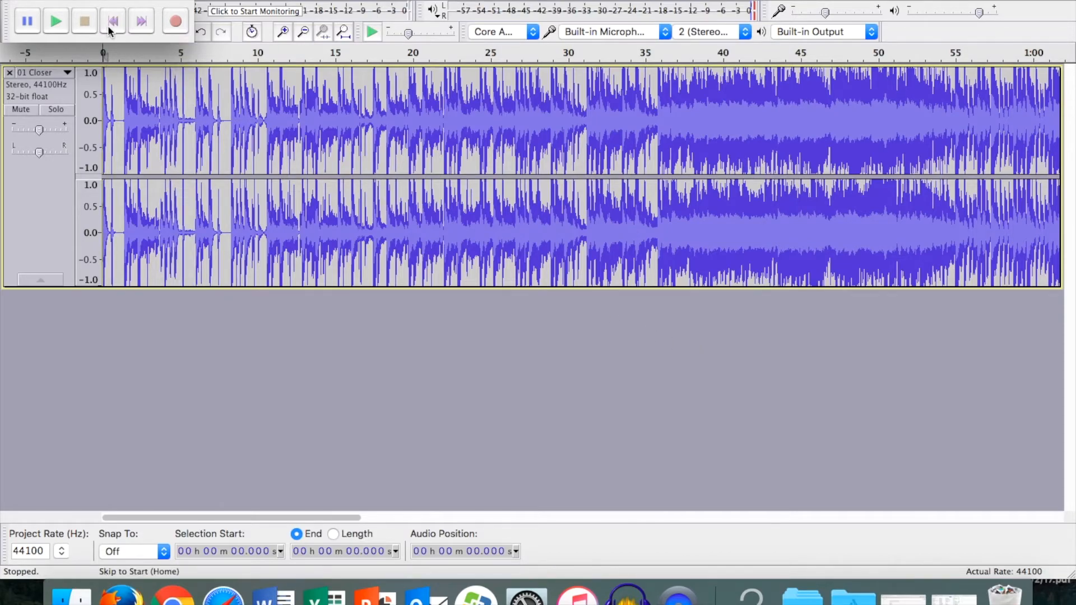
{"action": "left_click", "coordinate": [55, 22]}
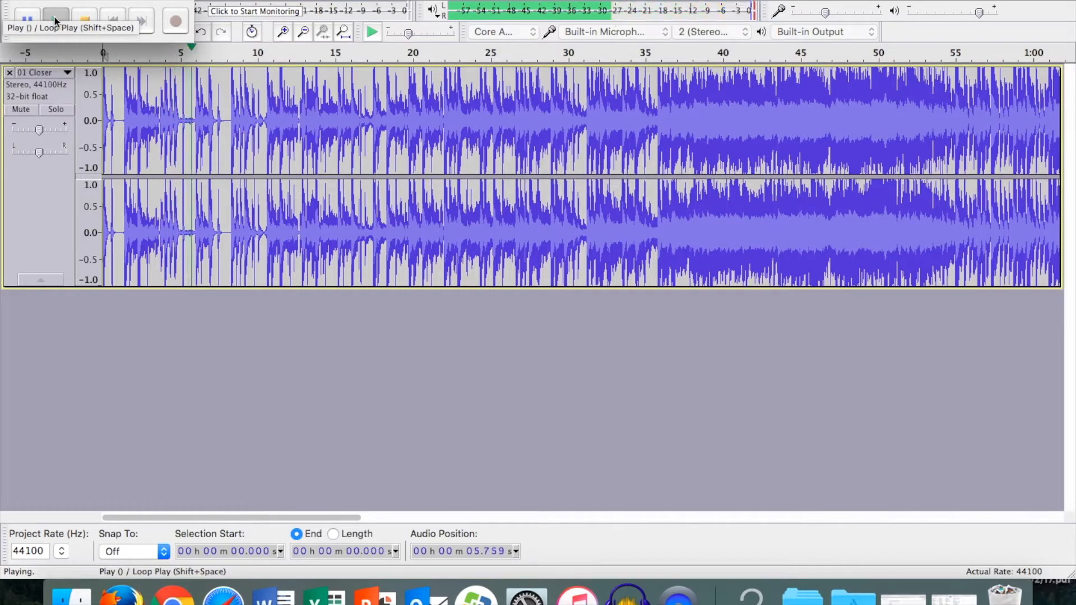
{"action": "left_click", "coordinate": [85, 21]}
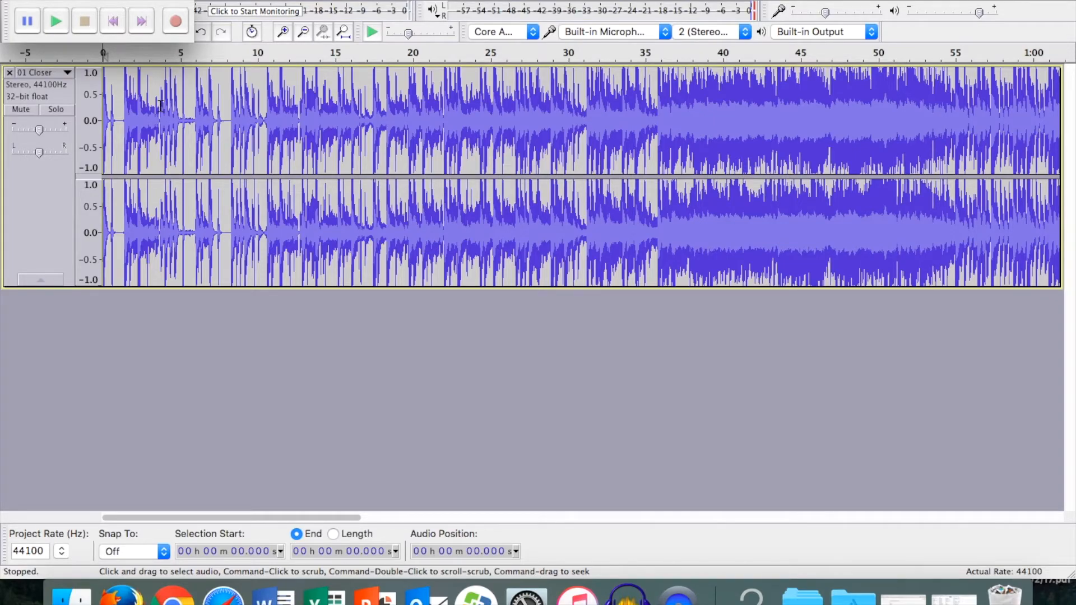
{"action": "left_click_drag", "start_coordinate": [160, 105], "coordinate": [195, 113]}
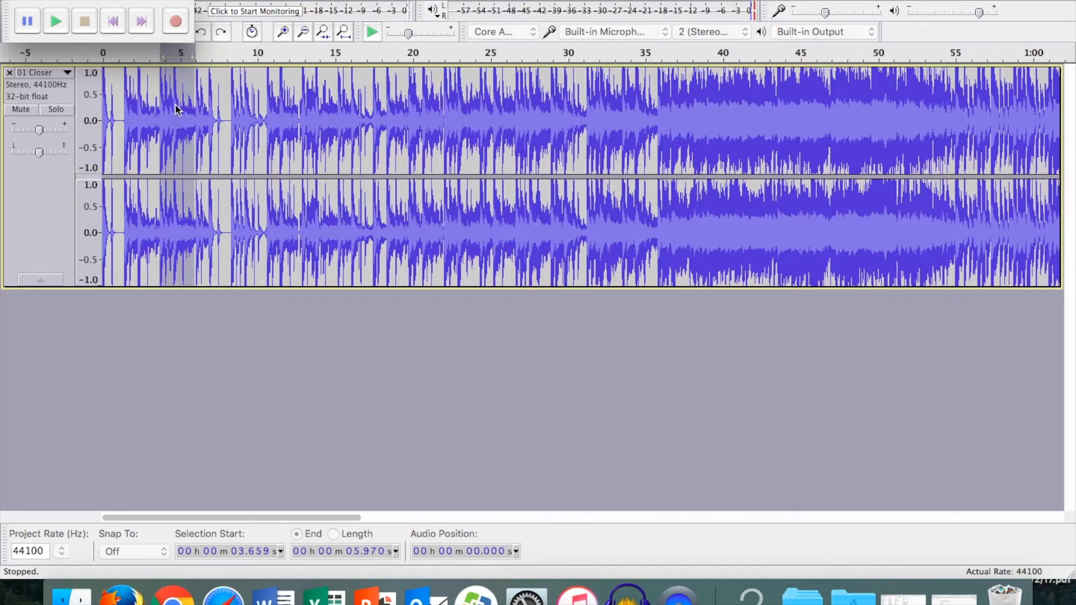
{"action": "left_click", "coordinate": [266, 0]}
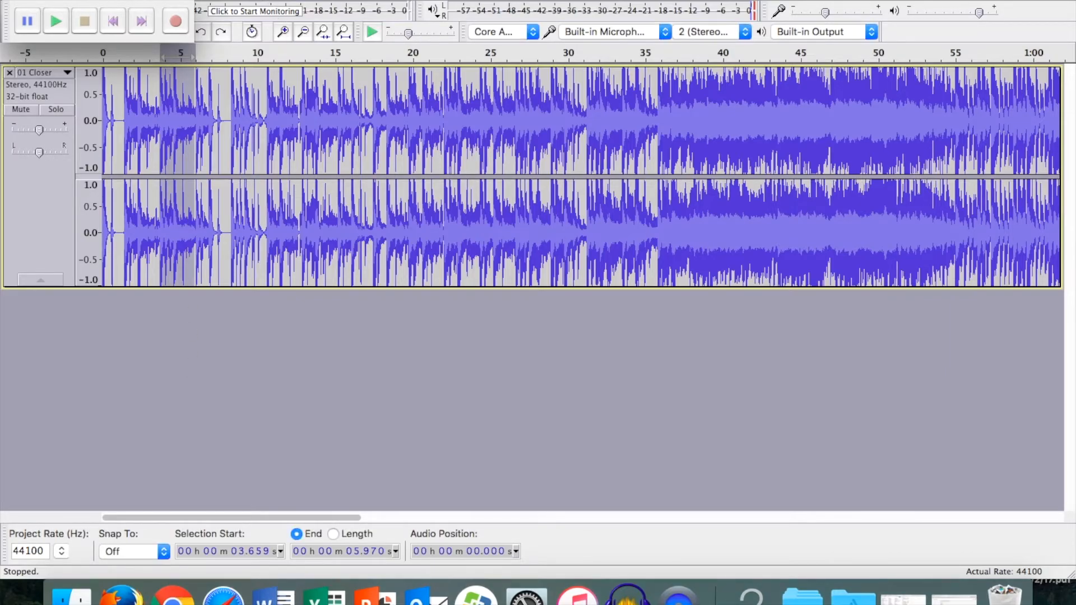
Step: Apply the Reverse effect to the section from 3.659 s to 5.970 s and play the track from the start
{"action": "left_click", "coordinate": [370, 1]}
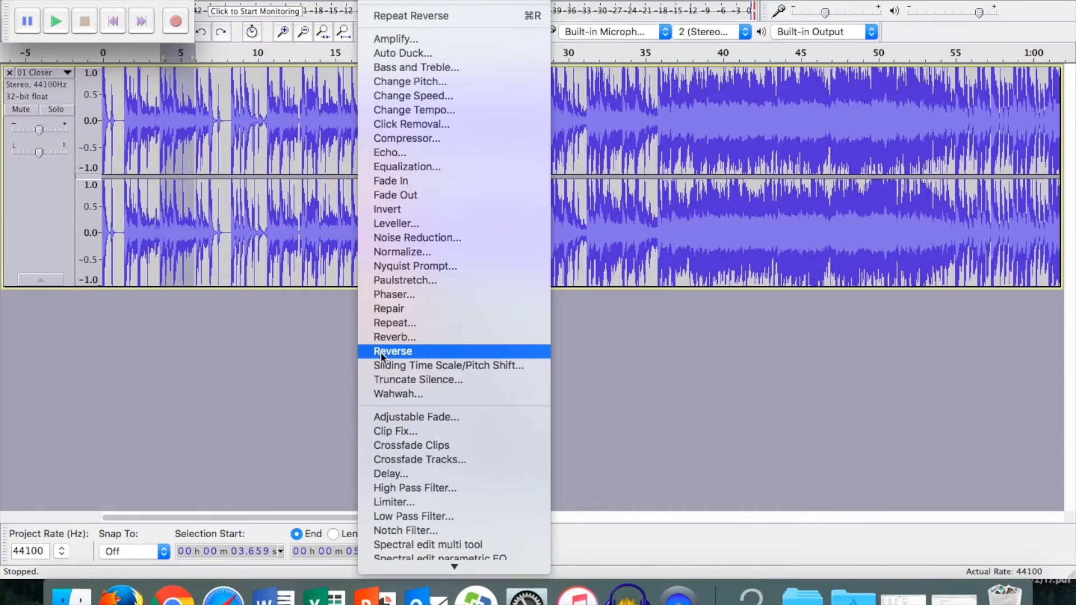
{"action": "left_click", "coordinate": [381, 356]}
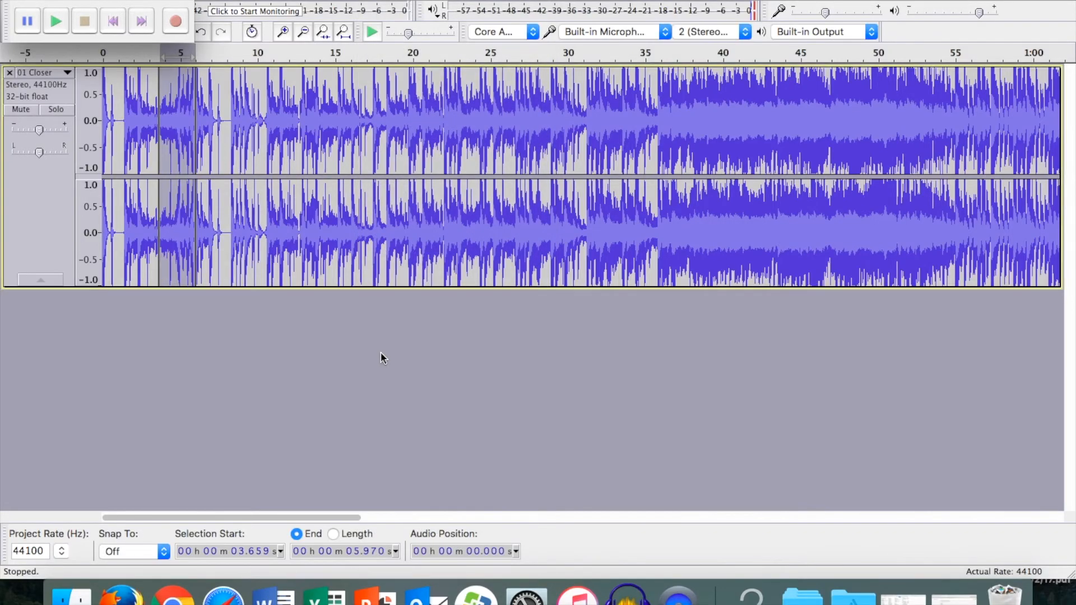
{"action": "left_click", "coordinate": [113, 21]}
{"action": "left_click", "coordinate": [56, 22]}
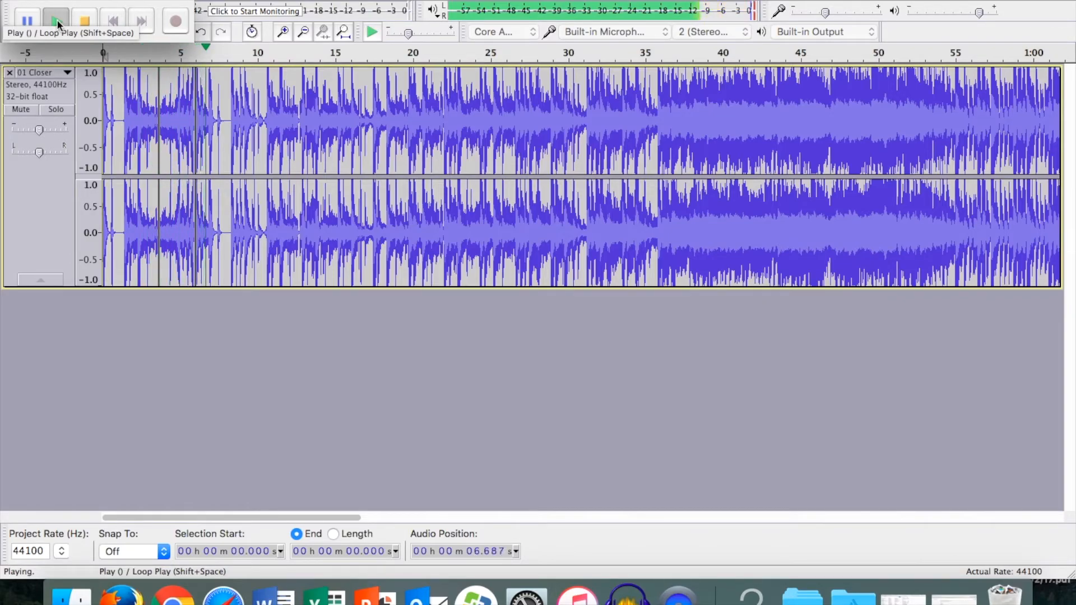
{"action": "left_click", "coordinate": [87, 23]}
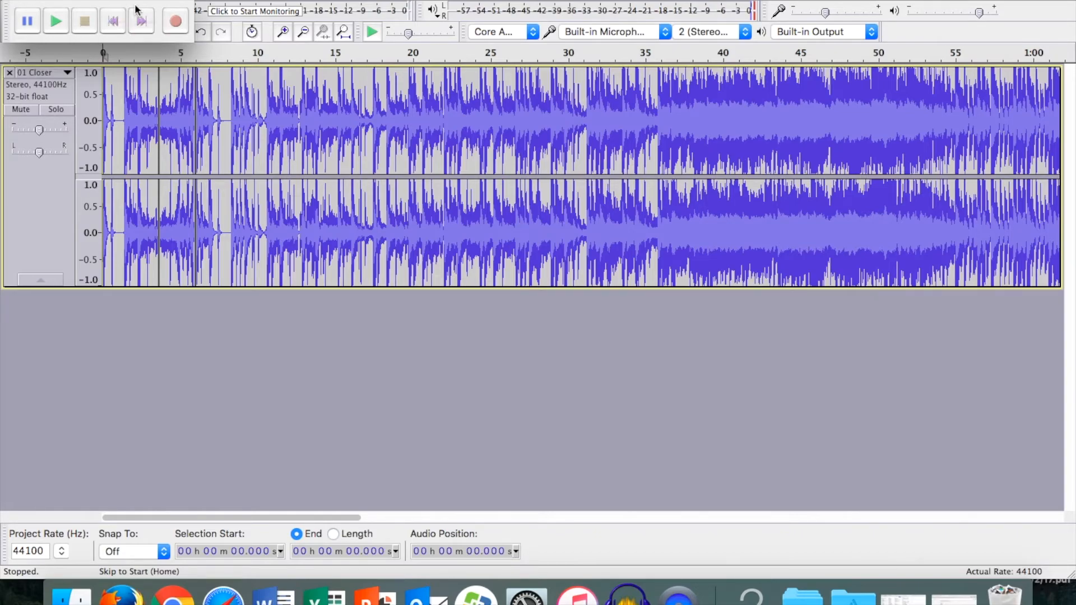
Step: Undo the reversal of the section
{"action": "left_click", "coordinate": [171, 0]}
{"action": "mouse_move", "coordinate": [135, 0]}
{"action": "left_click", "coordinate": [168, 250]}
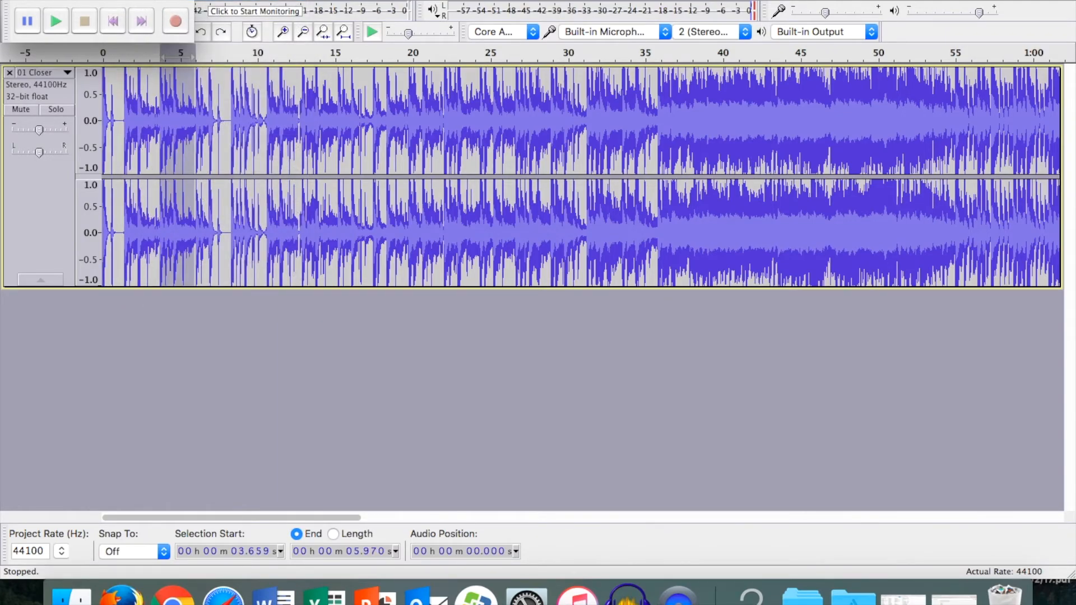
Step: Replace the section from 3.659 s to 5.970 s with generated silence and play the track from the start
{"action": "left_click", "coordinate": [324, 1]}
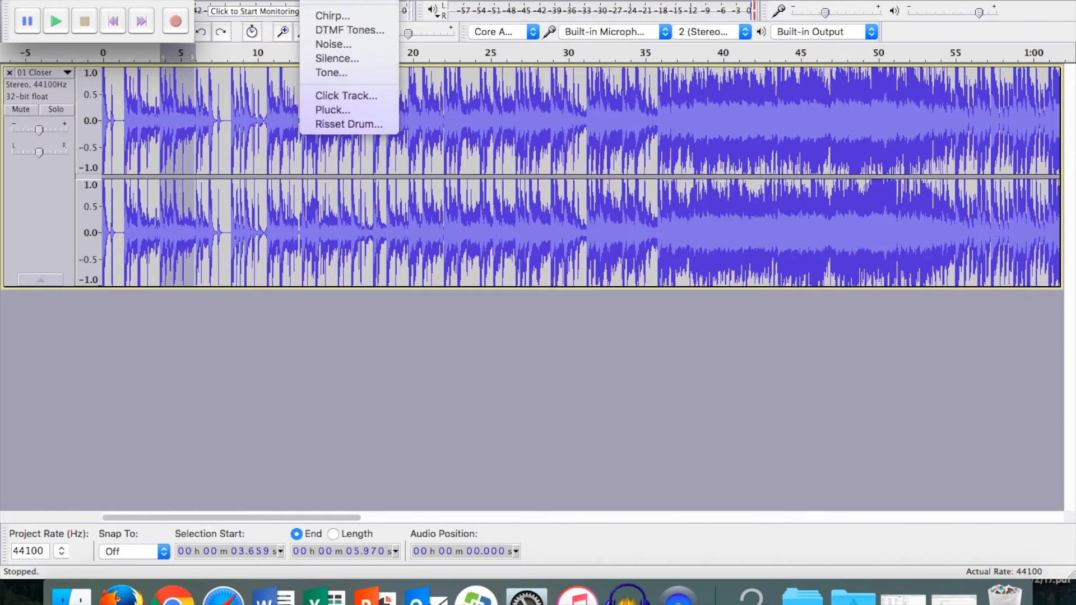
{"action": "left_click", "coordinate": [332, 60]}
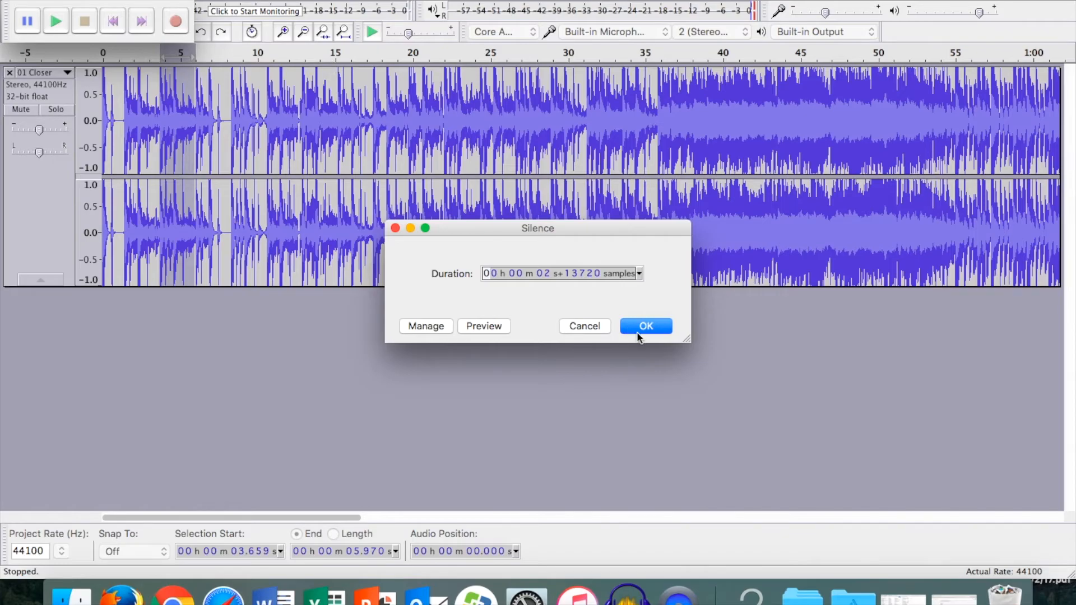
{"action": "left_click", "coordinate": [639, 328]}
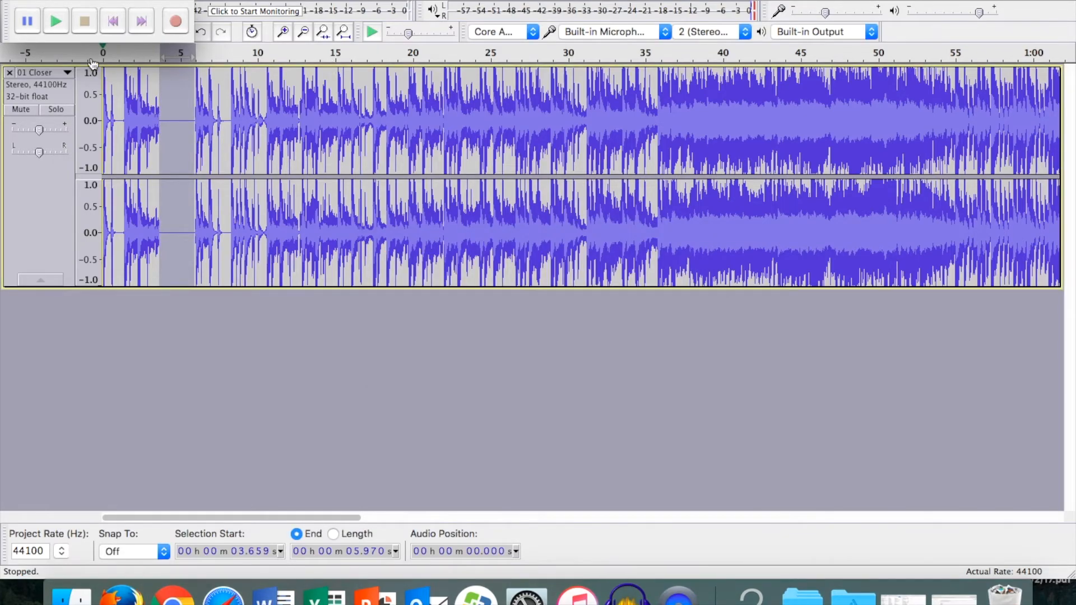
{"action": "left_click", "coordinate": [115, 20]}
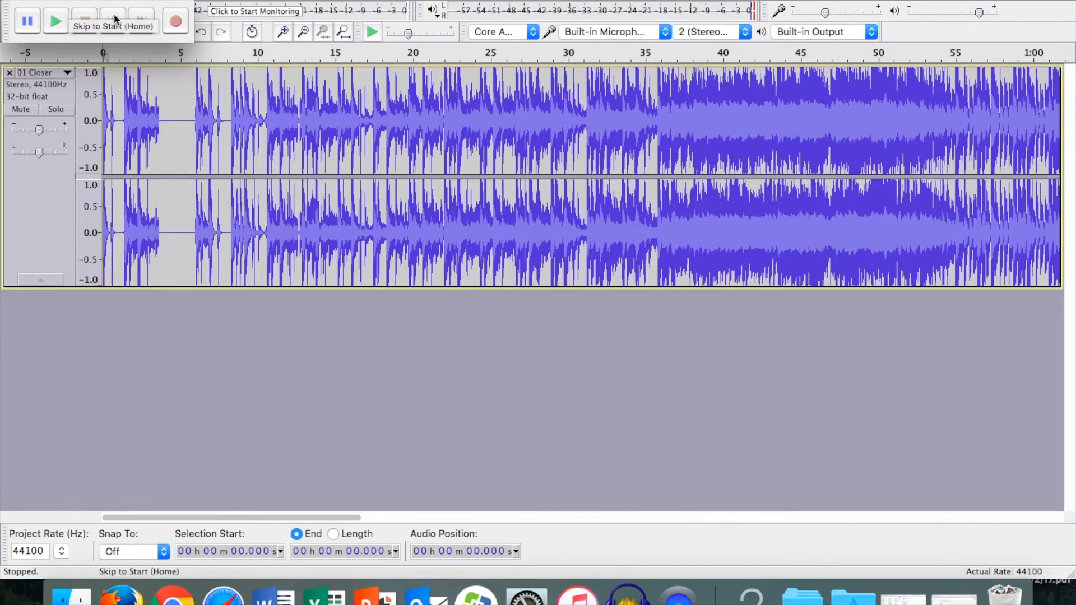
{"action": "left_click", "coordinate": [56, 21]}
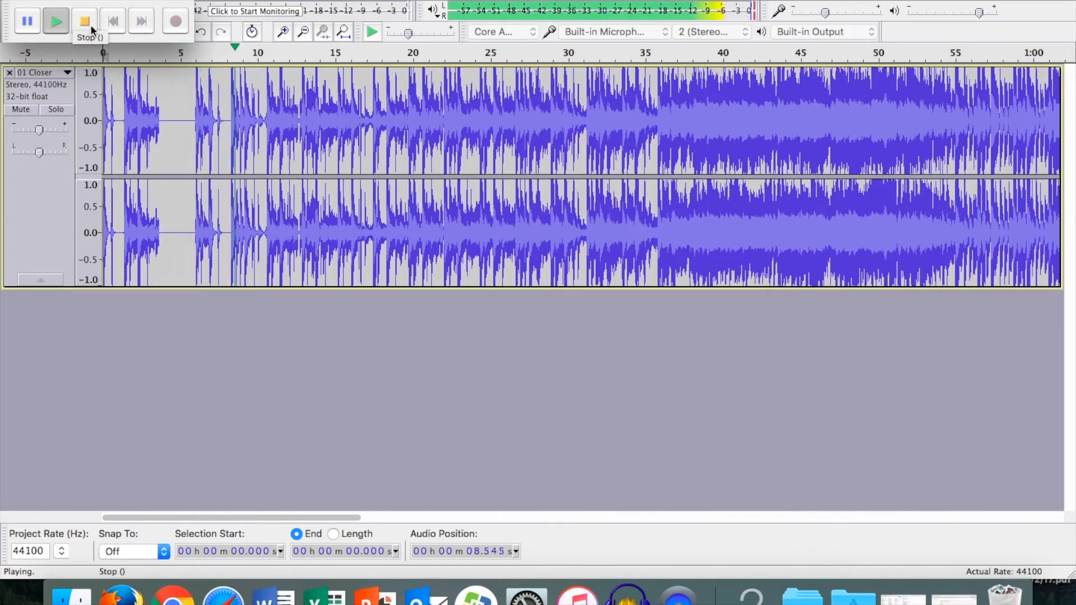
{"action": "left_click", "coordinate": [85, 22]}
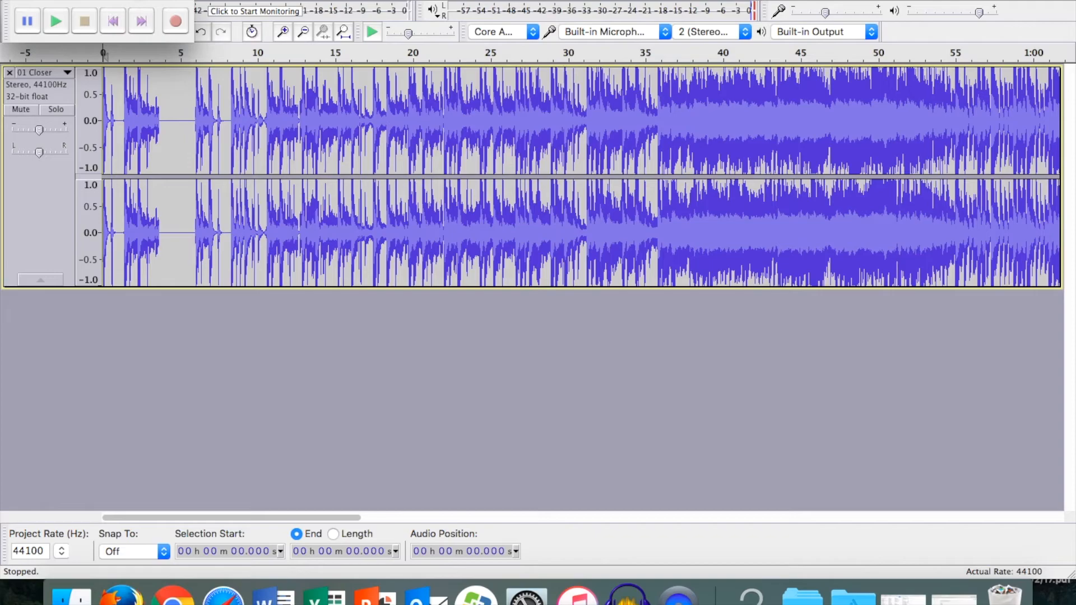
Step: Undo the generated silence to restore the original audio in the section
{"action": "left_click", "coordinate": [137, 2]}
{"action": "left_click", "coordinate": [150, 2]}
{"action": "left_click", "coordinate": [150, 2]}
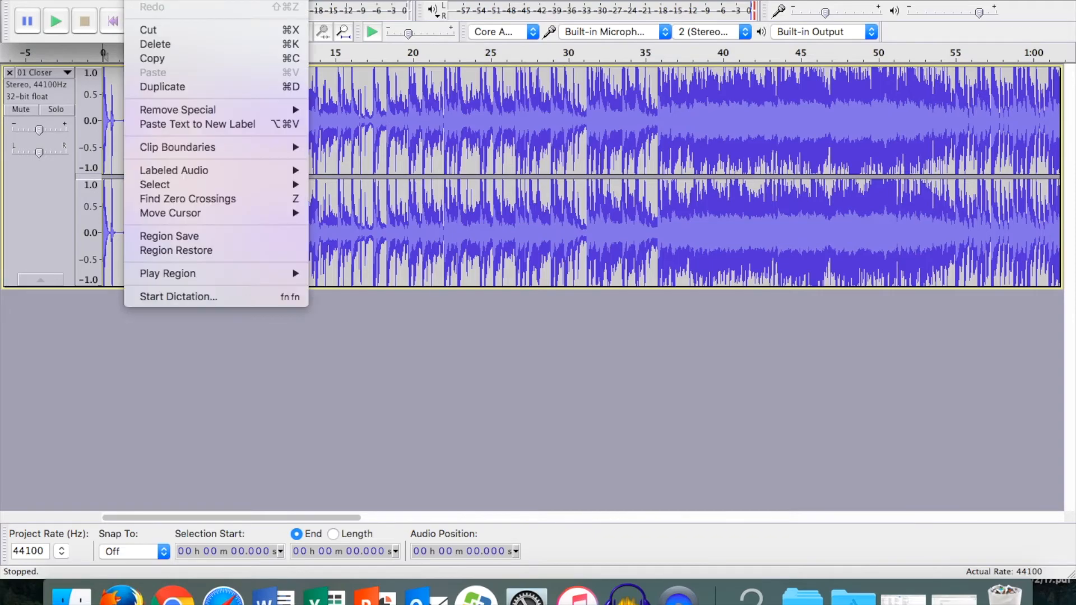
{"action": "left_click", "coordinate": [151, 1]}
{"action": "key", "text": "super+z"}
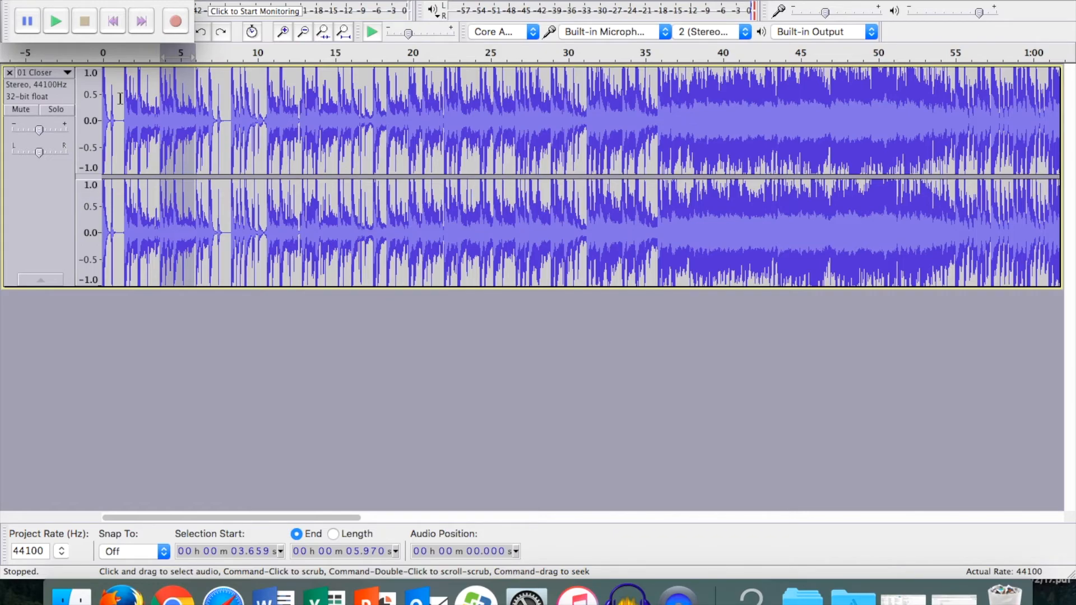
Step: Delete the selected section from 3.659 s to 5.970 s from the track
{"action": "key", "text": "Delete"}
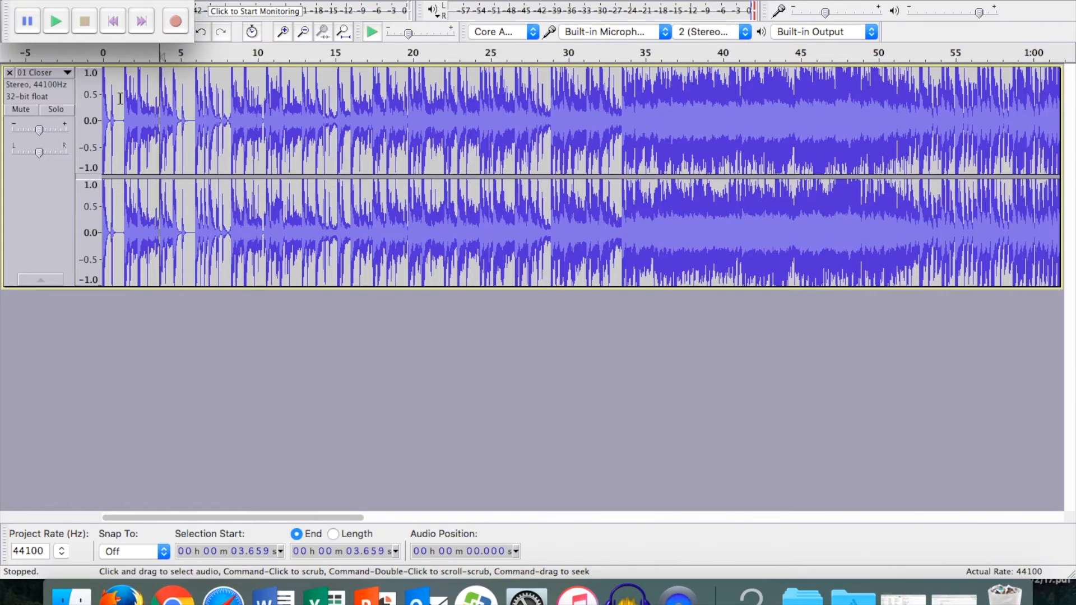
Step: Play the track from the start through the cut near 3.659 s, and stop playback
{"action": "left_click", "coordinate": [119, 25]}
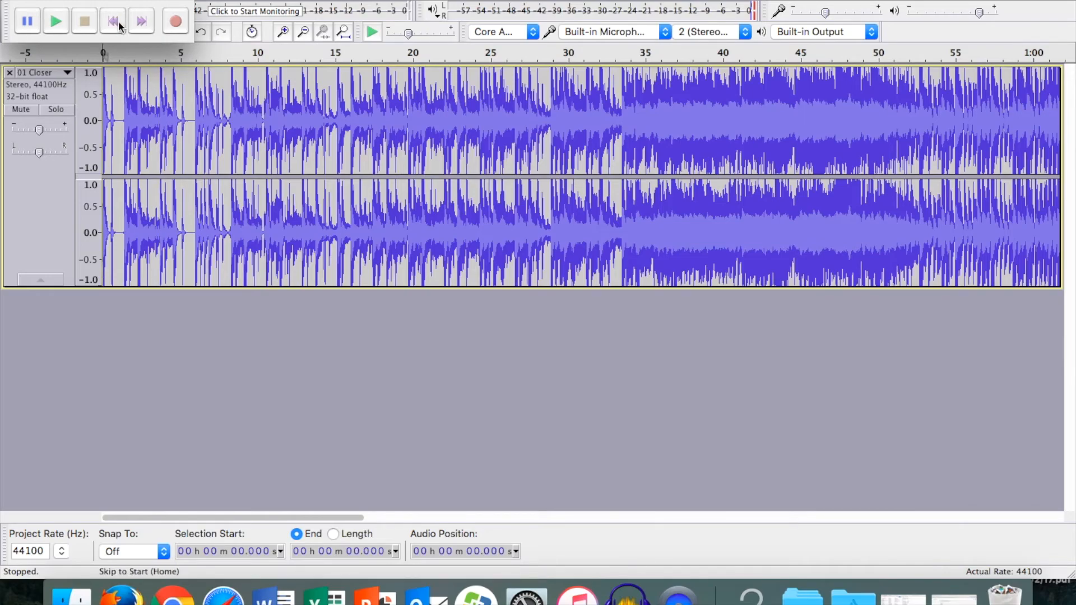
{"action": "left_click", "coordinate": [56, 18]}
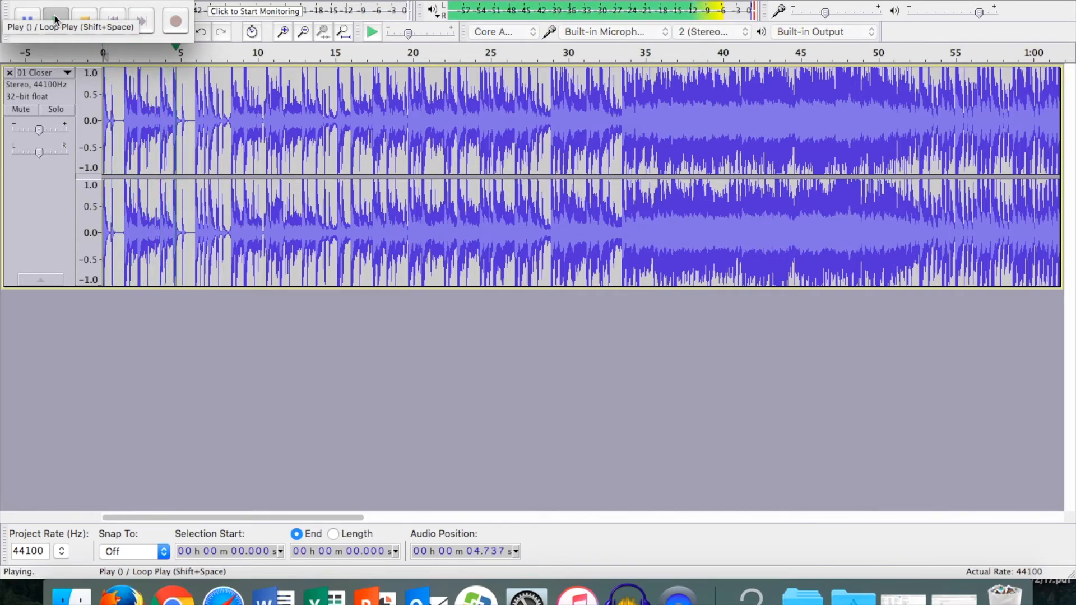
{"action": "left_click", "coordinate": [87, 24]}
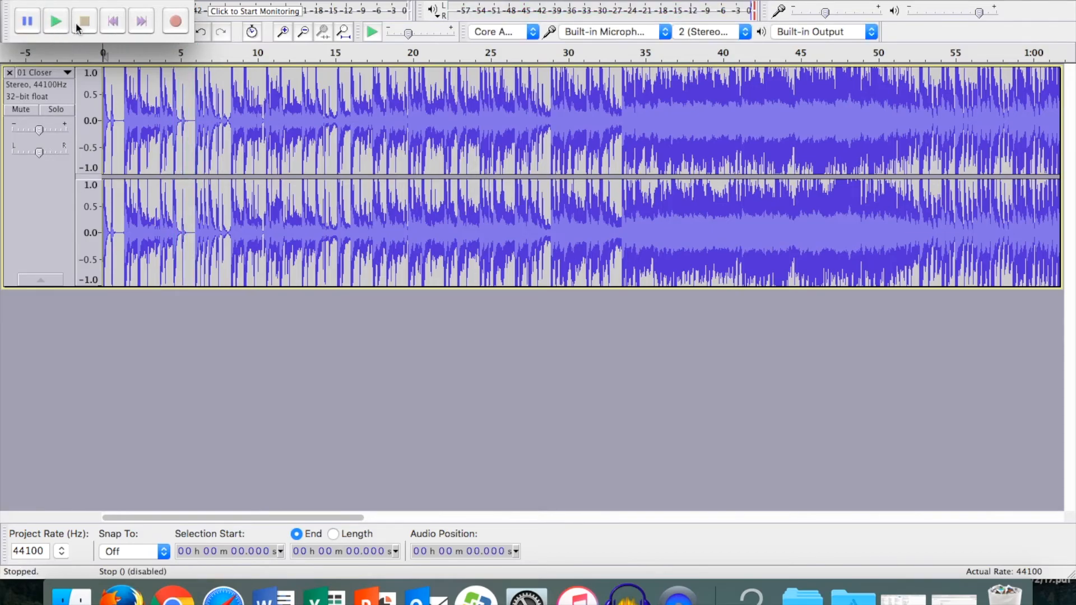
Step: Start exporting the audio as an MP3 to the Desktop, replacing the number prefix in the file name with "Chainsmokers -"
{"action": "left_click", "coordinate": [113, 25]}
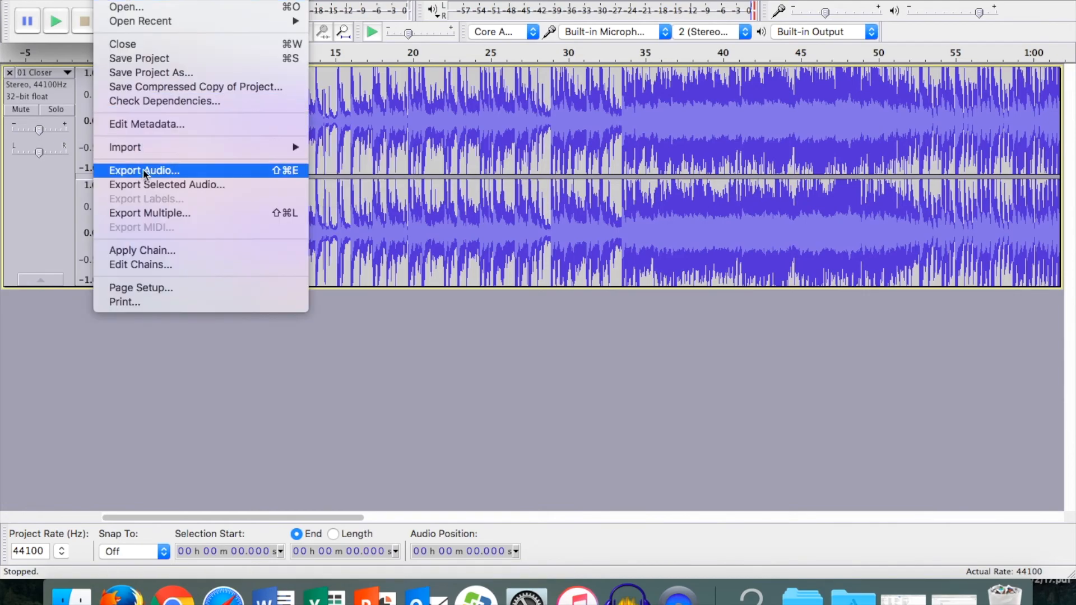
{"action": "left_click", "coordinate": [143, 172]}
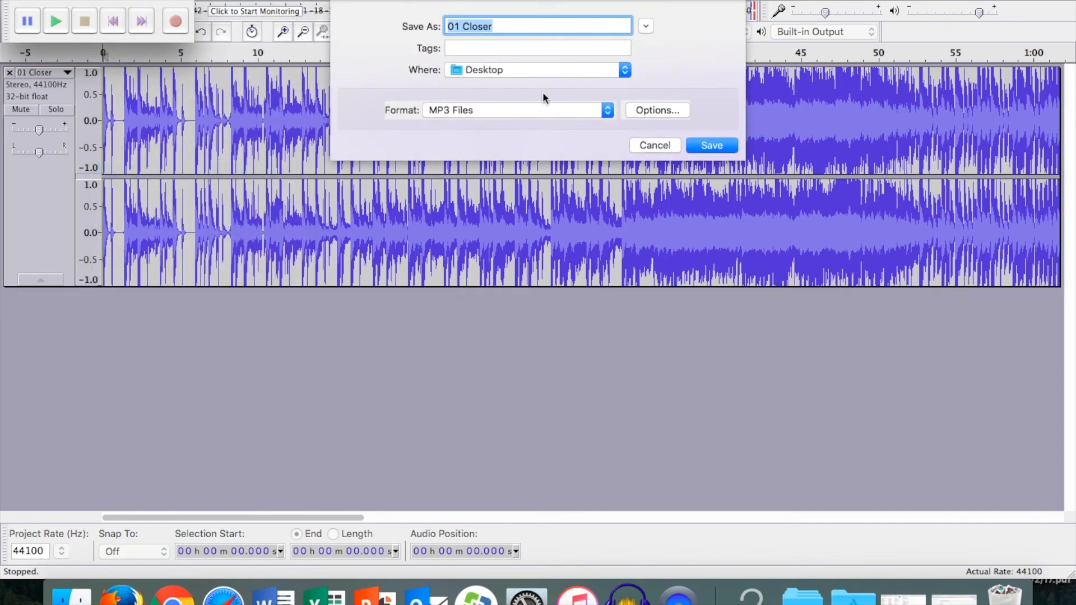
{"action": "left_click", "coordinate": [458, 26]}
{"action": "key", "text": "BackSpace"}
{"action": "key", "text": "BackSpace"}
{"action": "key", "text": "BackSpace"}
{"action": "type", "text": "Cl"}
{"action": "key", "text": "BackSpace"}
{"action": "type", "text": "hainsmokers -"}
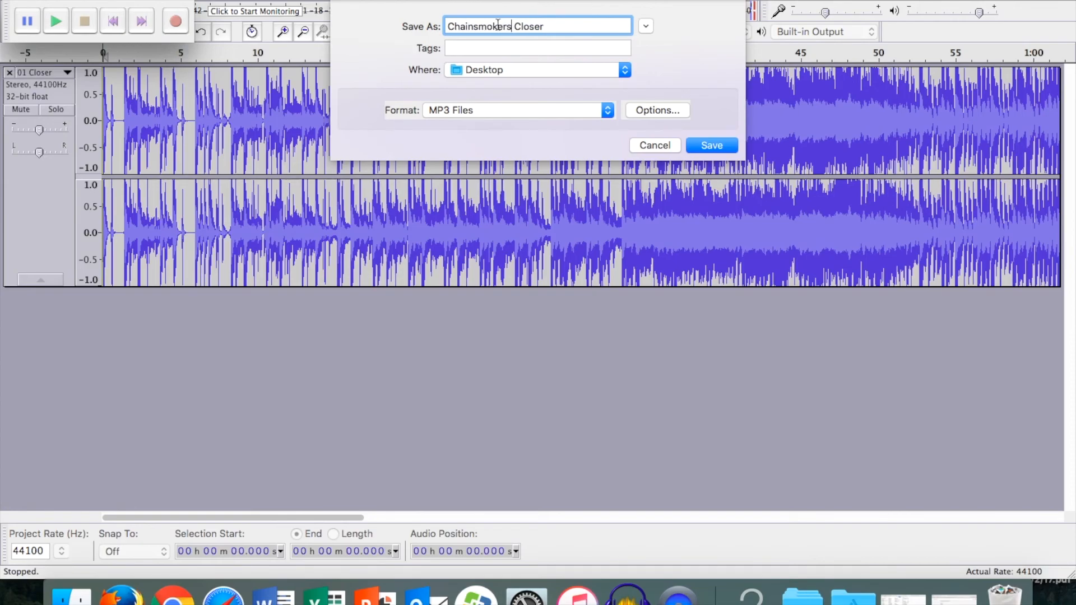
Step: Append "(Edited)" to the export file name, save it, and accept the metadata to run the MP3 export
{"action": "left_click", "coordinate": [574, 31]}
{"action": "type", "text": "(Edited)"}
{"action": "left_click", "coordinate": [702, 147]}
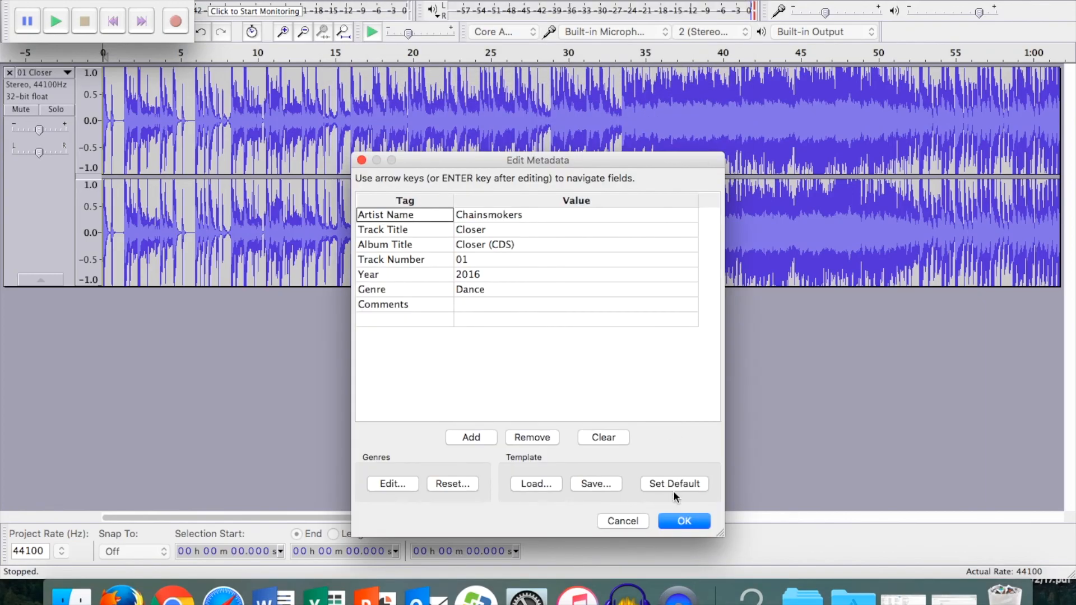
{"action": "left_click", "coordinate": [681, 524]}
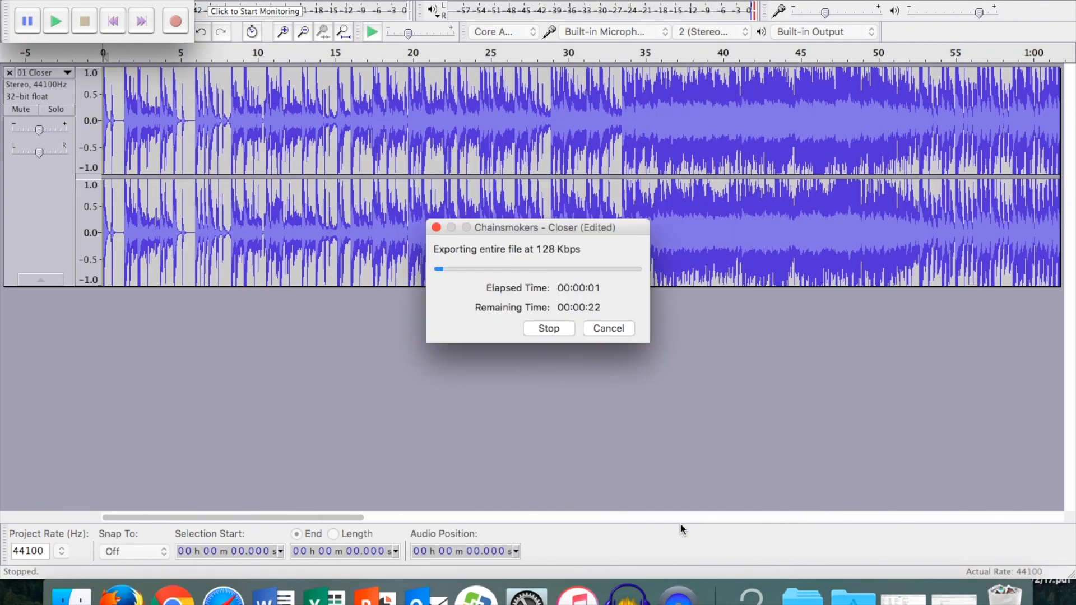